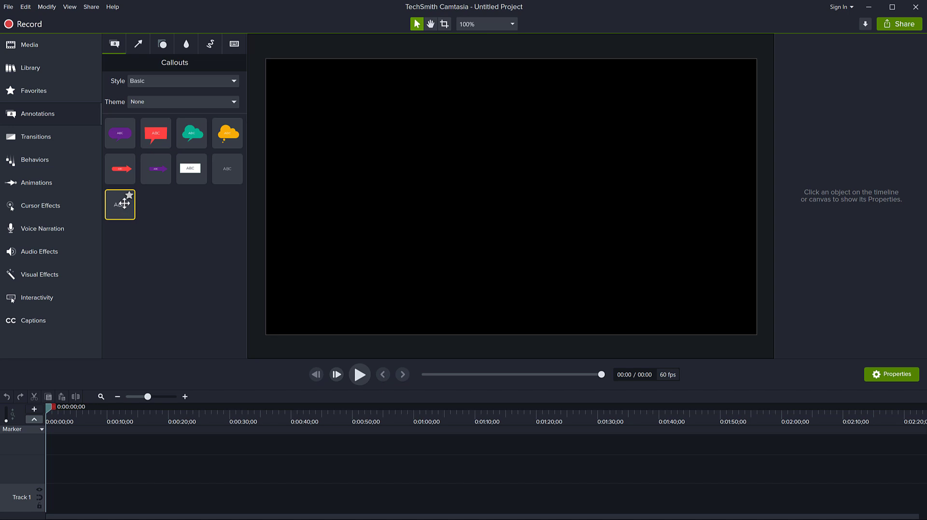
Add a plain text callout without background to the canvas and enlarge it to fill the whole canvas
drag(120, 202, 392, 137)
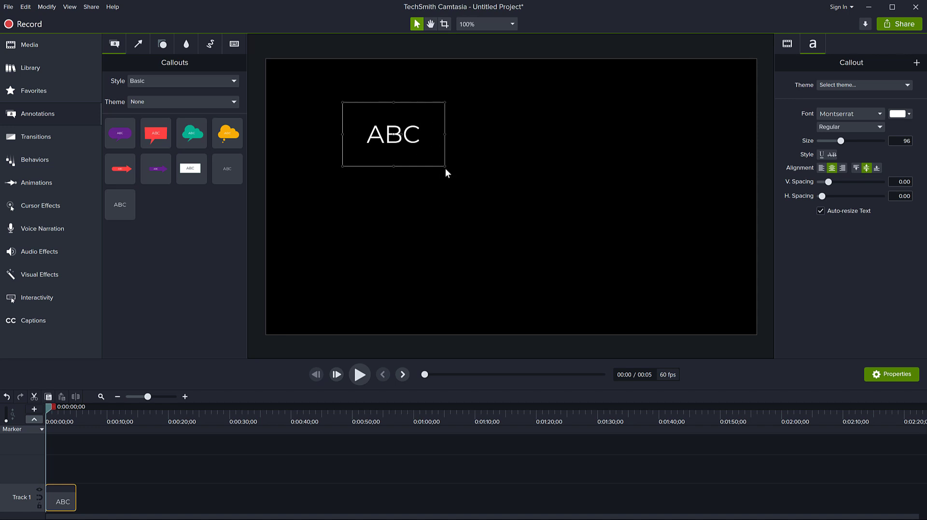
drag(445, 166, 667, 276)
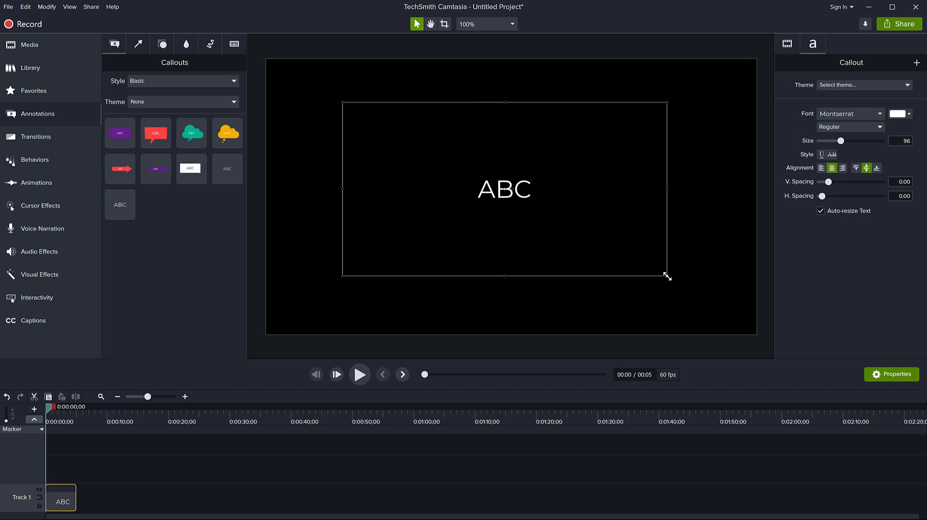
drag(519, 196, 448, 157)
drag(596, 237, 755, 333)
drag(630, 273, 624, 267)
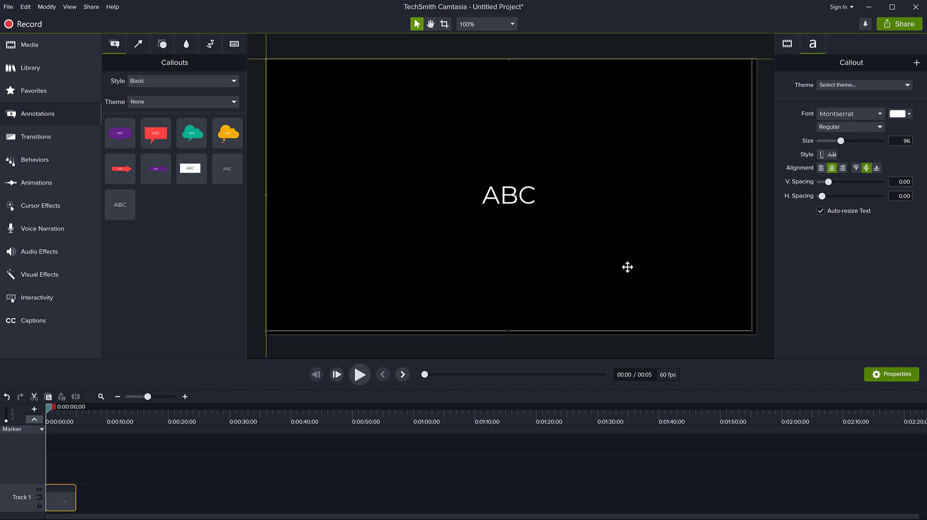
drag(750, 331, 756, 334)
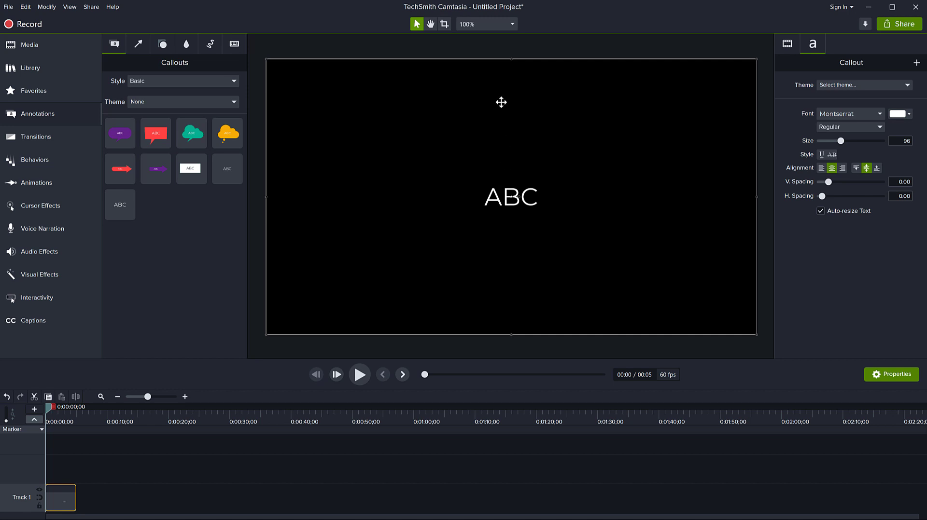
Try extending the text callout below the canvas and narrowing its width, returning it to the full canvas size each time
scroll(513, 272, down, 5)
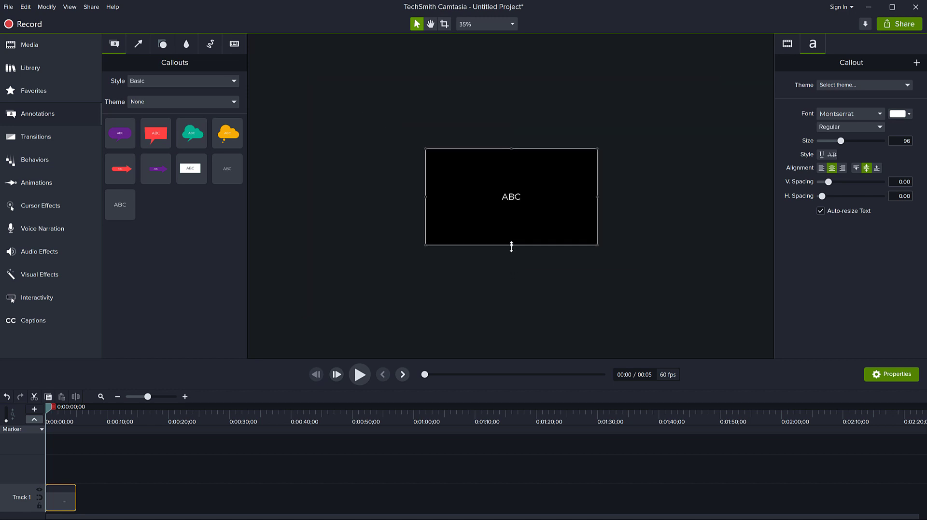
drag(511, 245, 504, 299)
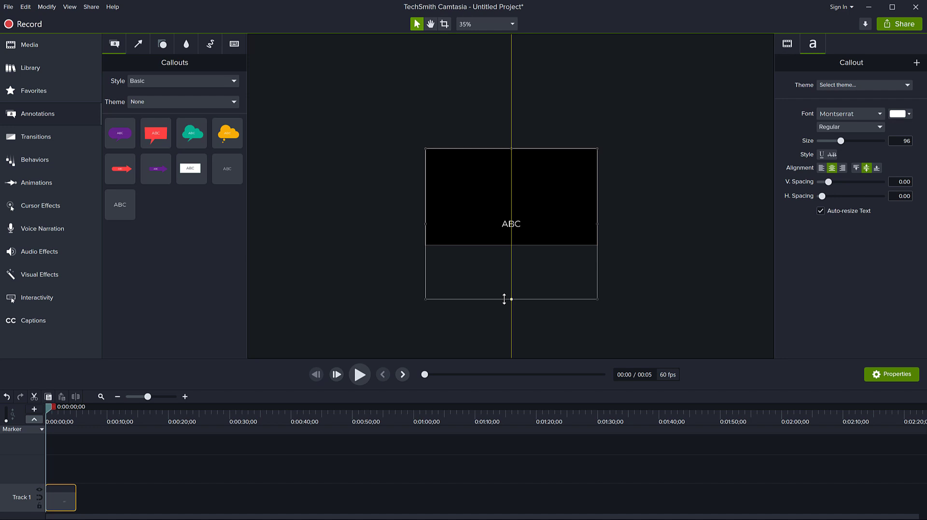
drag(504, 299, 507, 245)
scroll(514, 234, up, 5)
scroll(514, 233, up, 3)
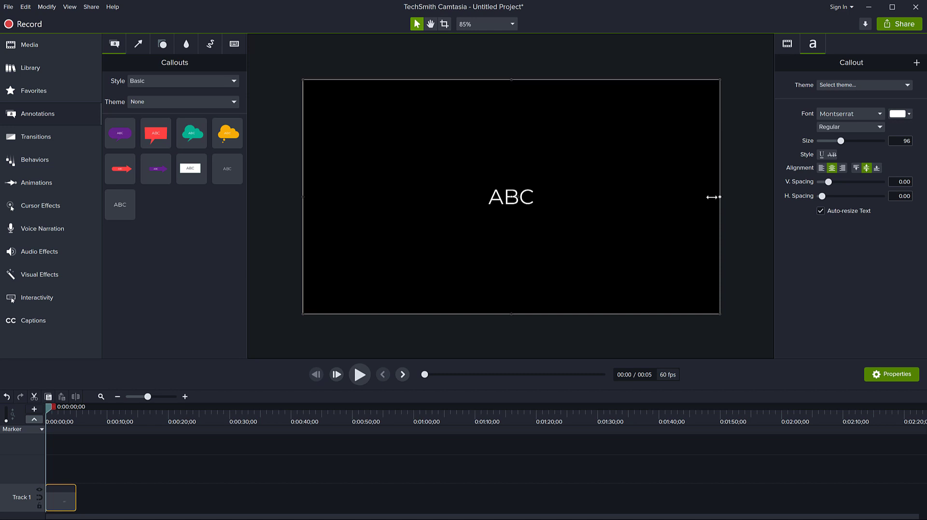
drag(718, 198, 626, 215)
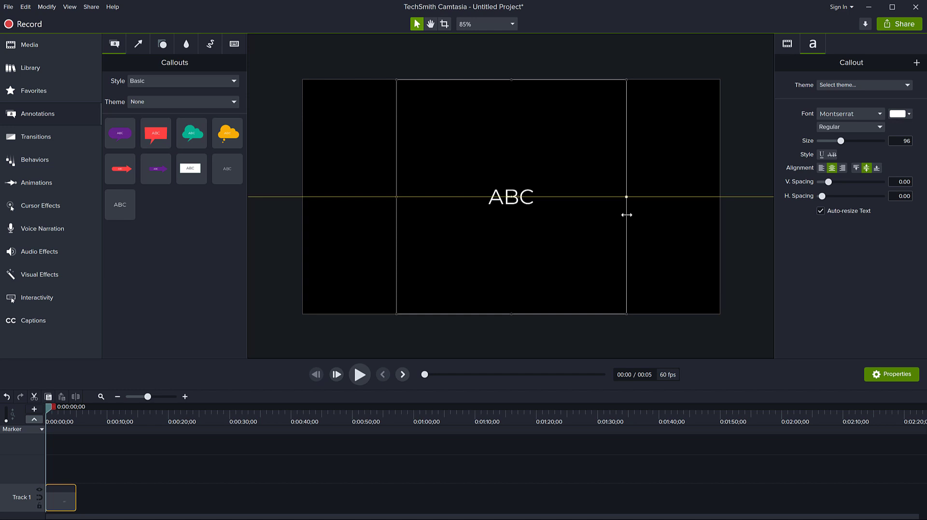
drag(626, 215, 719, 208)
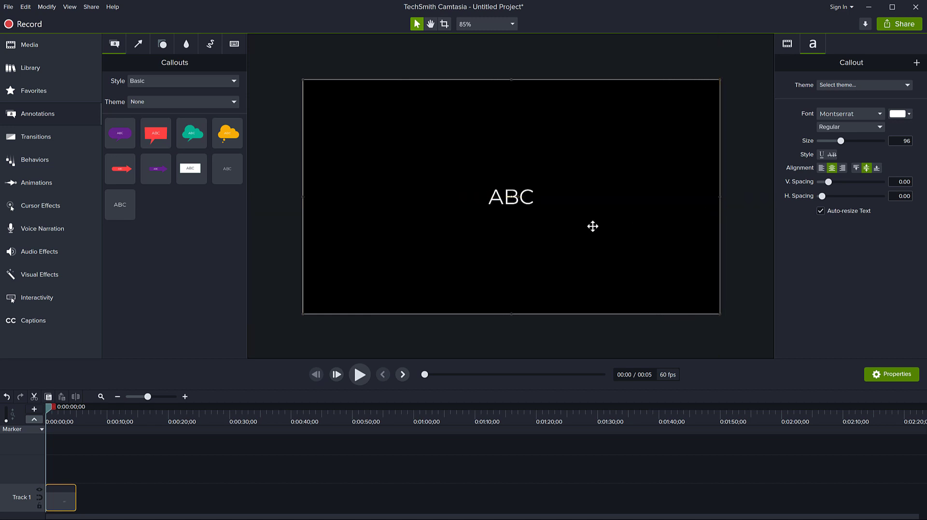
Replace the placeholder text with "EPISODE X", a blank line, and "THIS IS A DEMO OF THE STAR WARS EFFECT" split over three lines
double_click(512, 198)
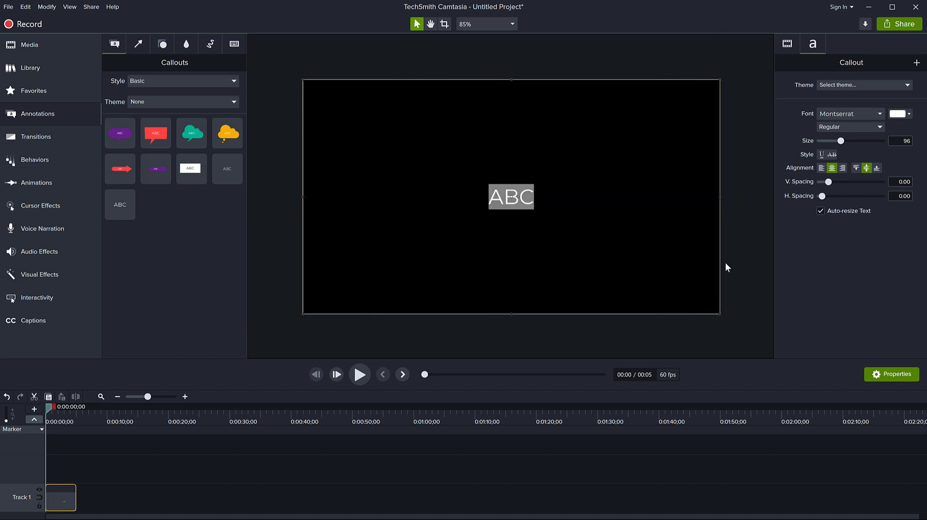
text(EPISODE X)
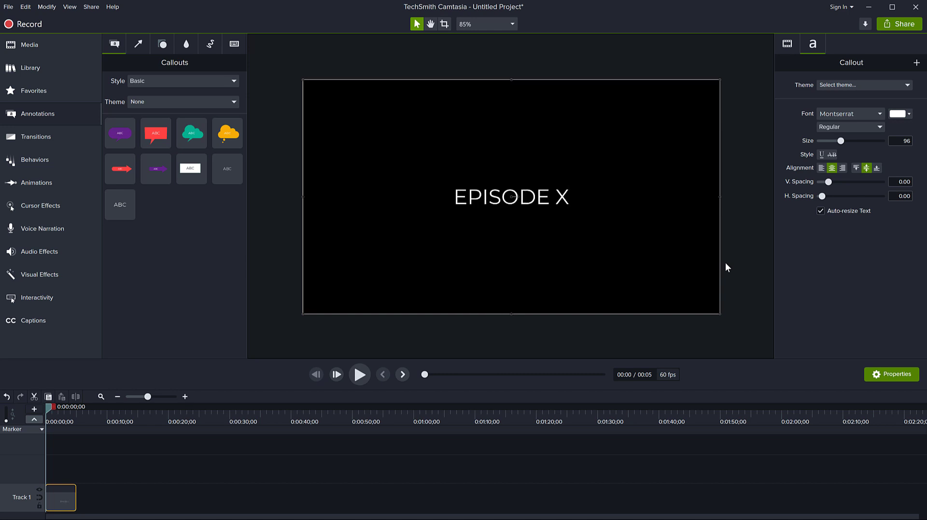
key(Return)
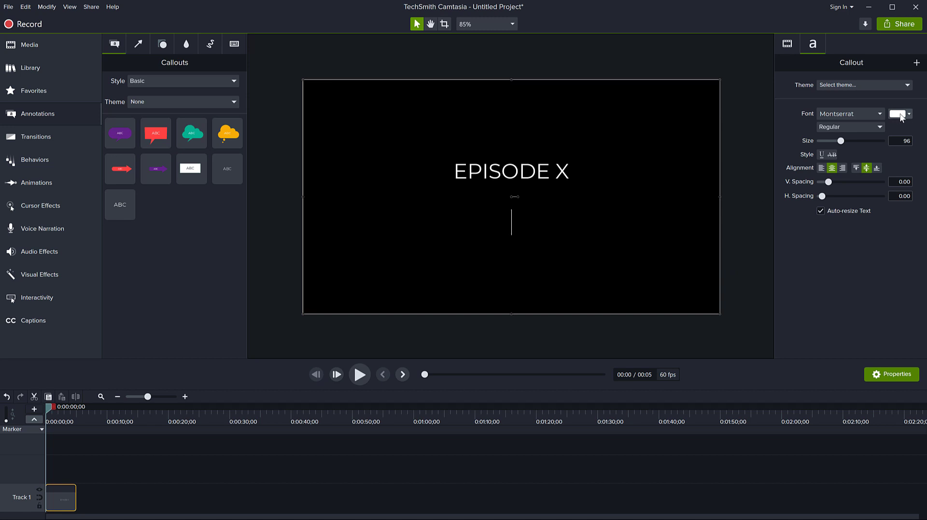
text(THIS IS A DEMO)
key(Return)
text(OF THE STAR WARS)
key(Return)
text(EFFECT)
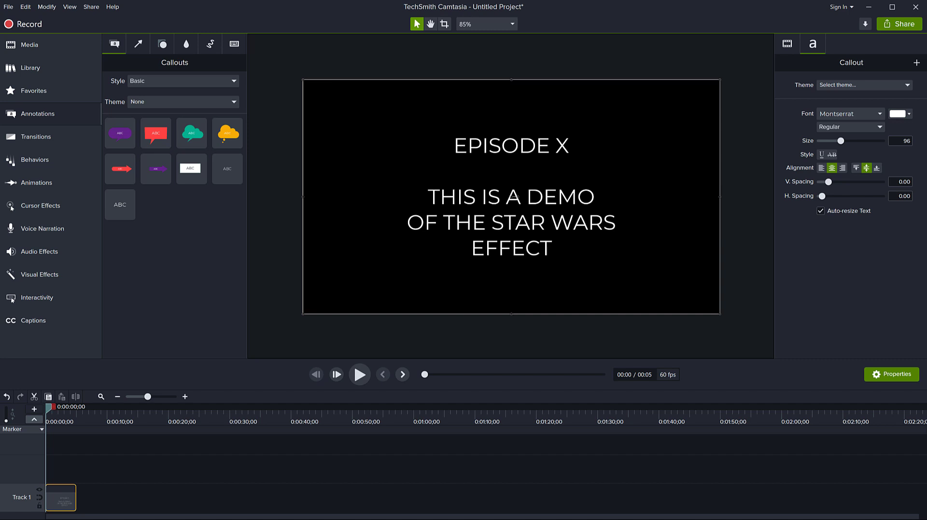
Try an extra line break after "THIS IS A DEMO" and remove it again
click(594, 197)
key(Return)
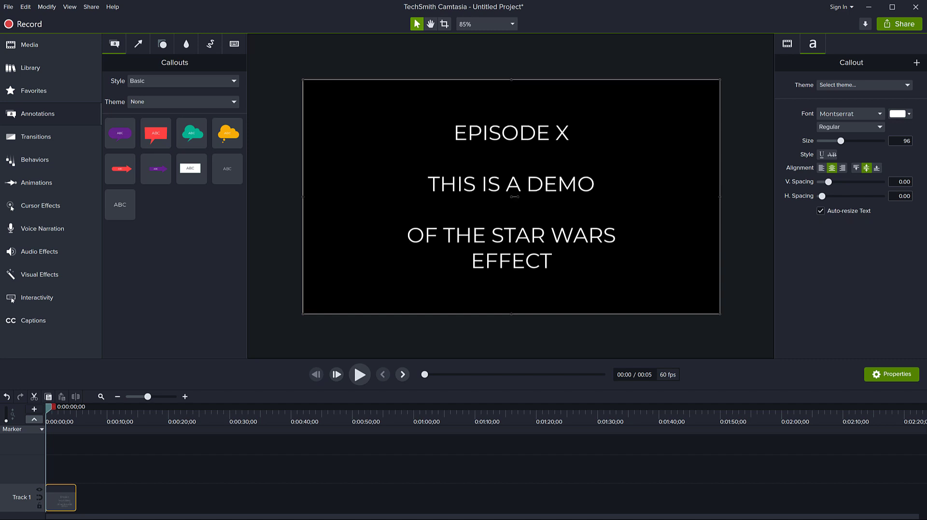
key(BackSpace)
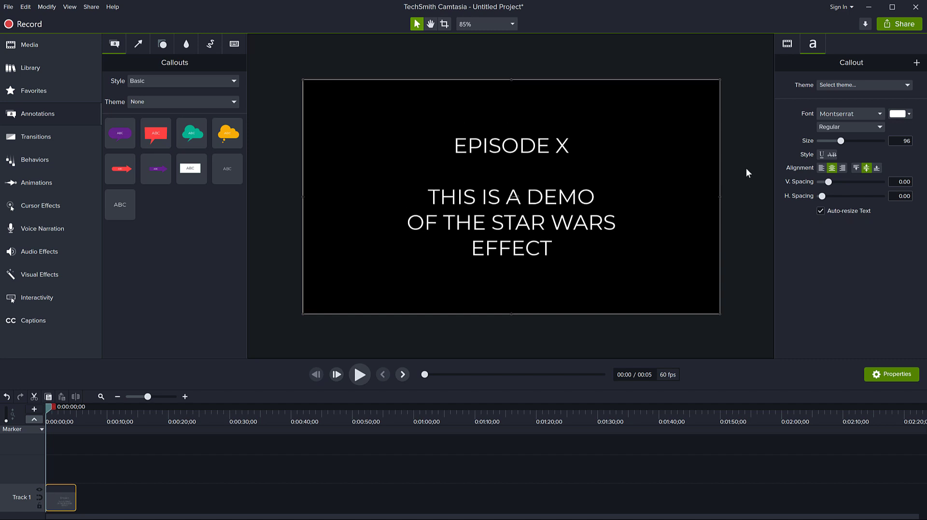
drag(700, 200, 717, 218)
drag(719, 197, 718, 241)
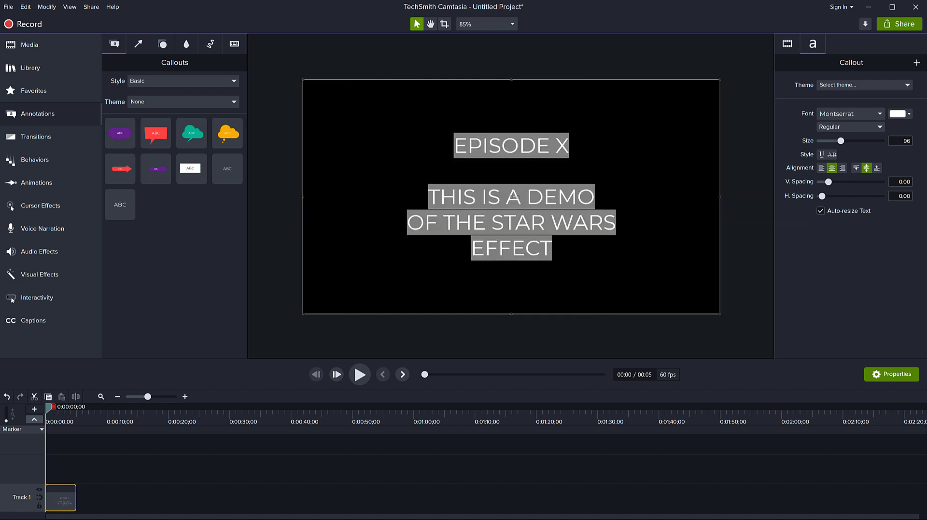
Join the three demo lines into one paragraph and end it with a period: "THIS IS A DEMO OF THE STAR WARS EFFECT."
click(596, 197)
key(Delete)
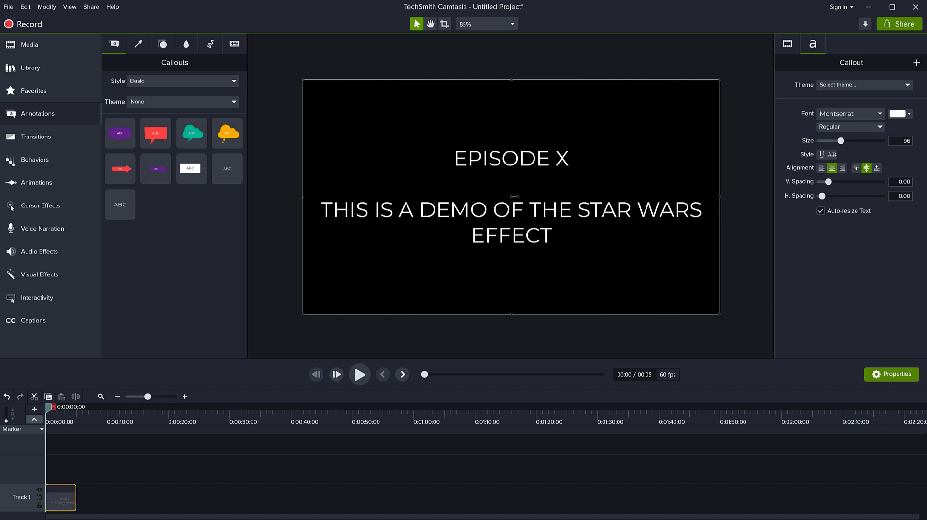
key(Down)
key(Left)
key(Left)
key(Left)
key(Delete)
key(End)
text(.)
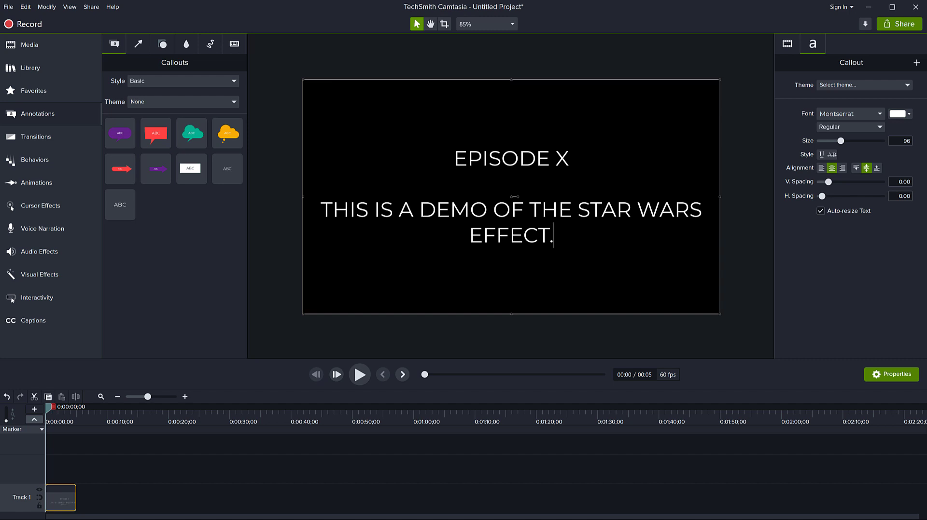
Add a separate paragraph reading "THIS TUTORIAL DEMONSTRATES HOW YOU CAN CREATE THE STAR WARS TEXT IN CAMTASIA."
key(Return)
key(Return)
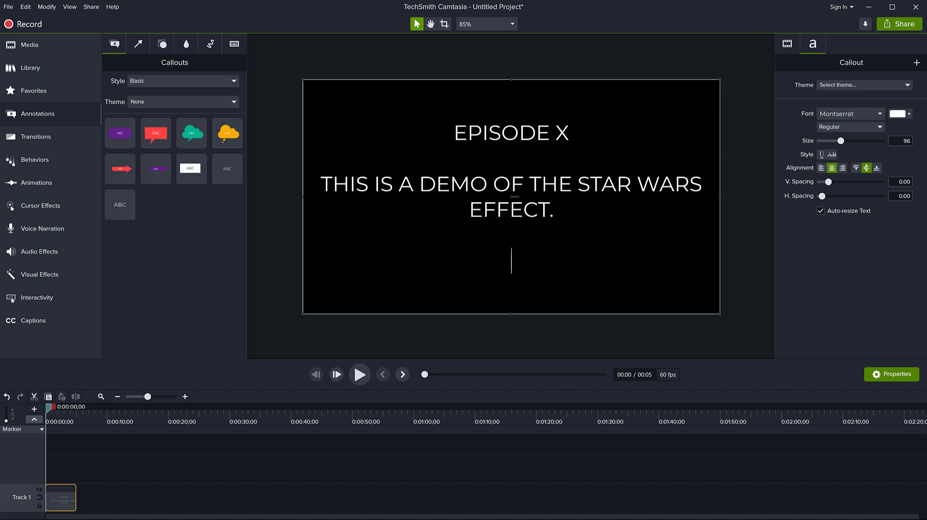
text(THIS TUTORIAL DEMONSTRATES HOW YOU CAN CREATE THE STAR WARS TEXT IN CAMTASIA.)
Add another paragraph reading "THIS IS A NEW PARAGRAPH THAT SHOWS MY TEXT BEING LONGER AND FLYING THROUGH SPACE."
key(Return)
key(Return)
text(THIS IS A NEW PARAGRAPH THAT SHOWS MY TEXT BEING LONGER AND FLYING THROUGH SPACE.)
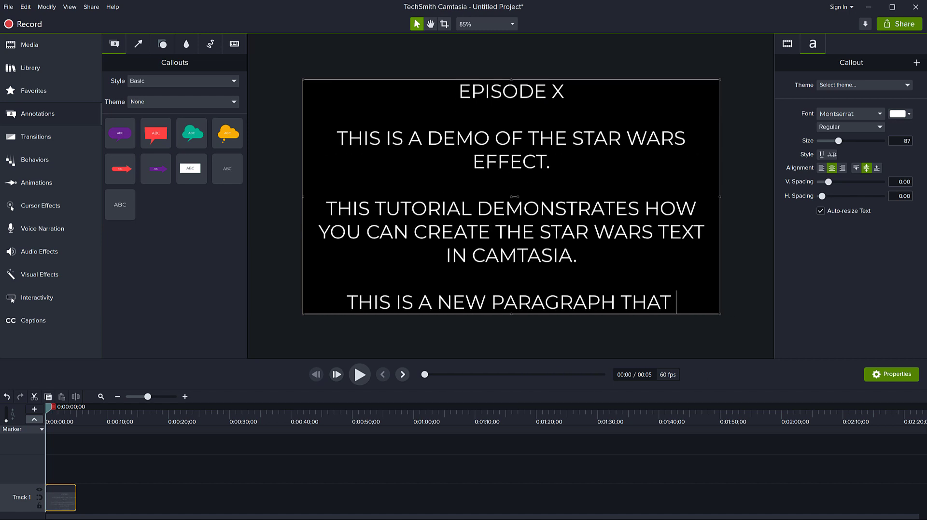
Add paragraphs "YOU CAN ADD AS MANY PARAGRAPHS AS YOU LIKE." and "THIS DEPENDS ON THE MESSAGE YOU WANT TO INCLUDE IN YOUR SCROLLING TEXT."
key(Return)
key(Return)
text(YOU CAN ADD AS MANY PARAGRAPHS AS YOU LIKE.)
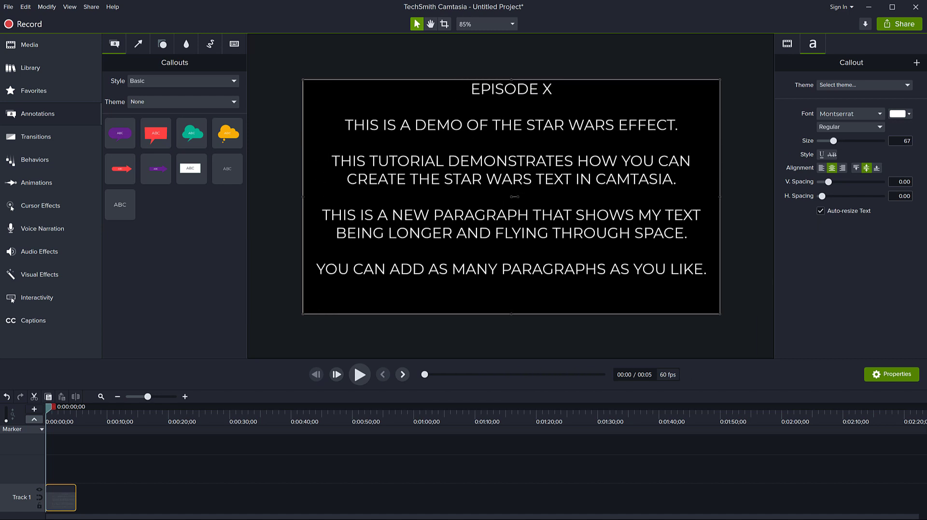
key(Return)
key(Return)
text(THIS DEPENDS ON THE MESSAGE YOU WANT TO INCLUDE IN YOUR SCROLLING TEXT.)
Finish the callout text with the paragraphs "I THINK THIS IS ENOUGH AND WE WILL STOP HERE." and "HAPPY EDITING!"
key(Return)
key(Return)
text(I THINK THIS IS ENOUGH AND WE WILL STOP HERE.)
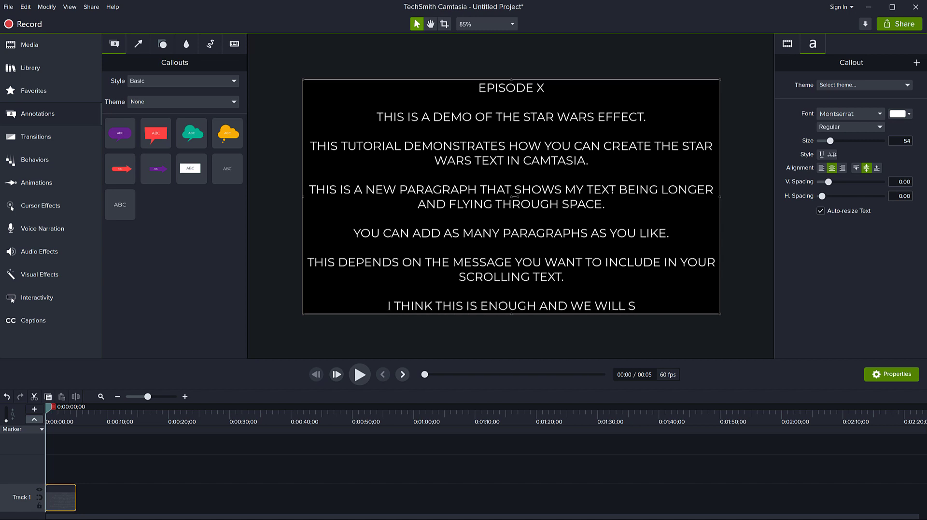
key(Return)
key(Return)
text(HAPPY EDITING!)
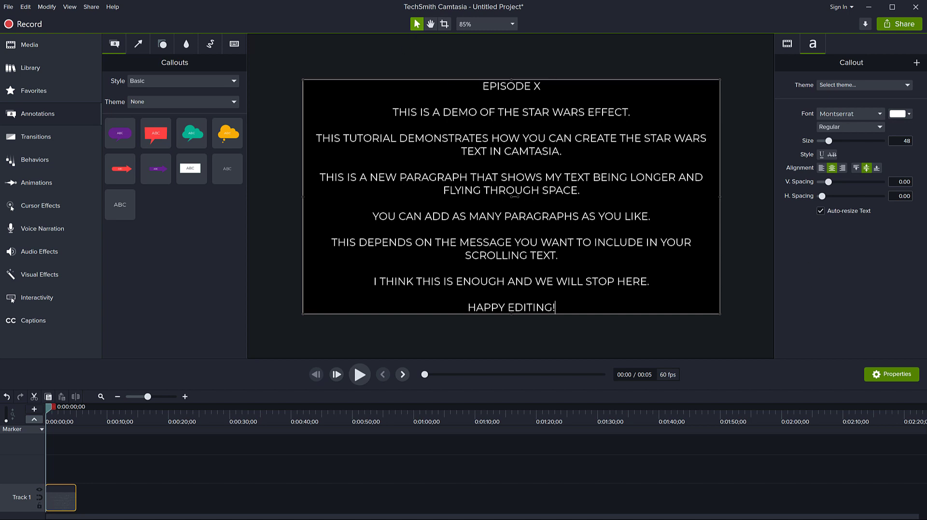
Select all of the callout text and set its font color to bright yellow
key(ctrl+a)
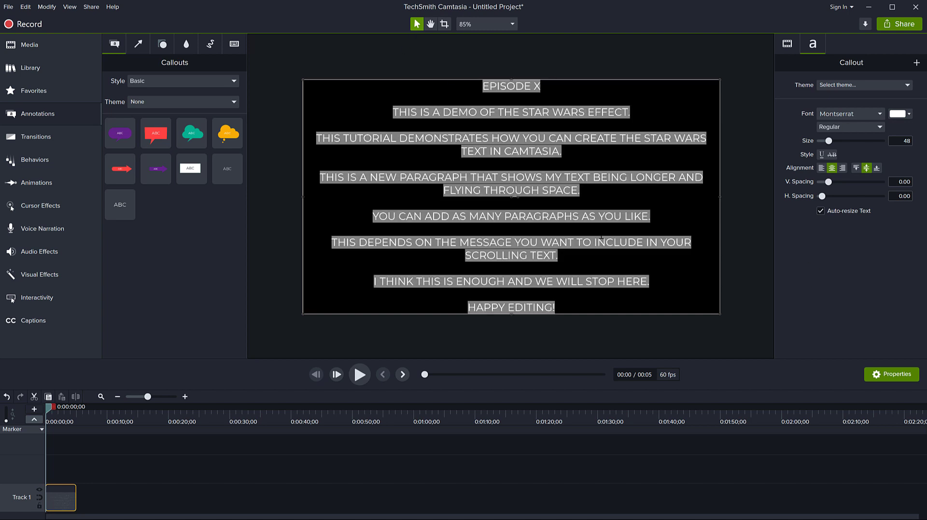
click(908, 114)
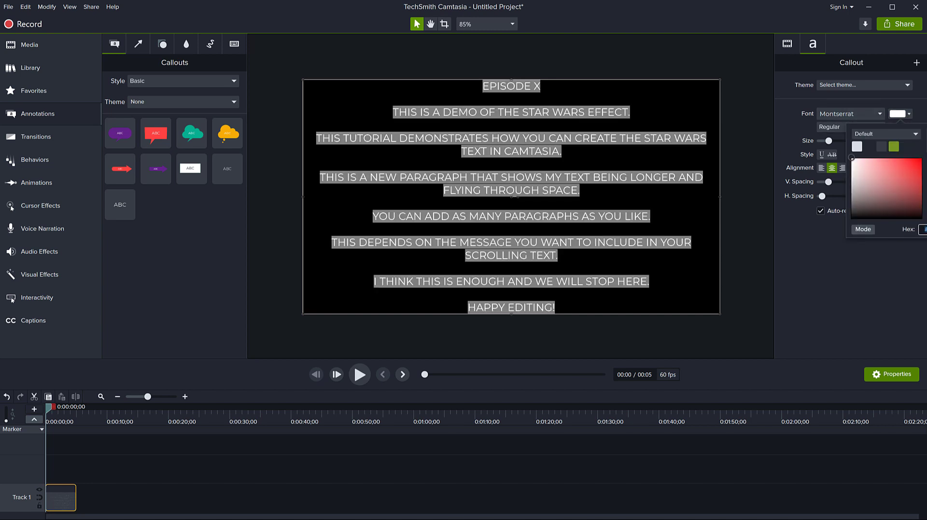
click(926, 207)
click(915, 180)
drag(915, 180, 922, 157)
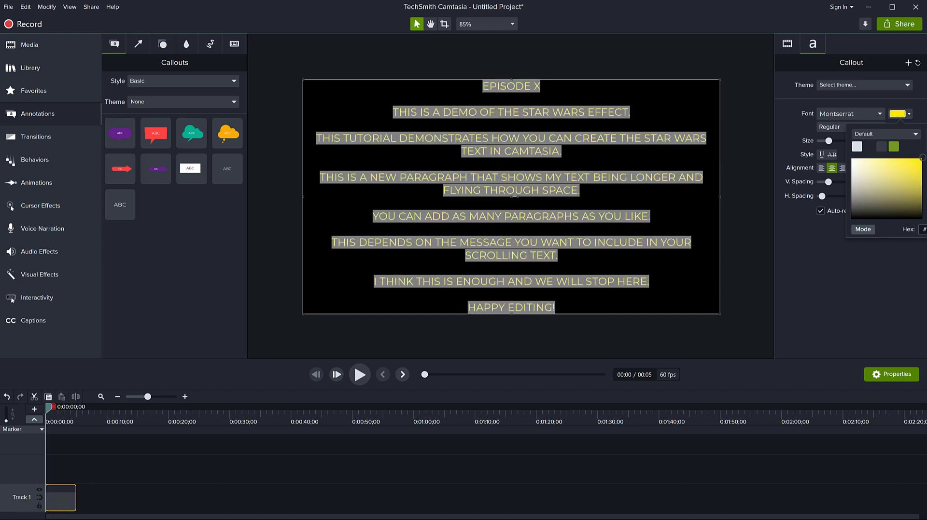
click(882, 262)
Set the font style of all the callout text to Bold and finish editing the text
click(842, 126)
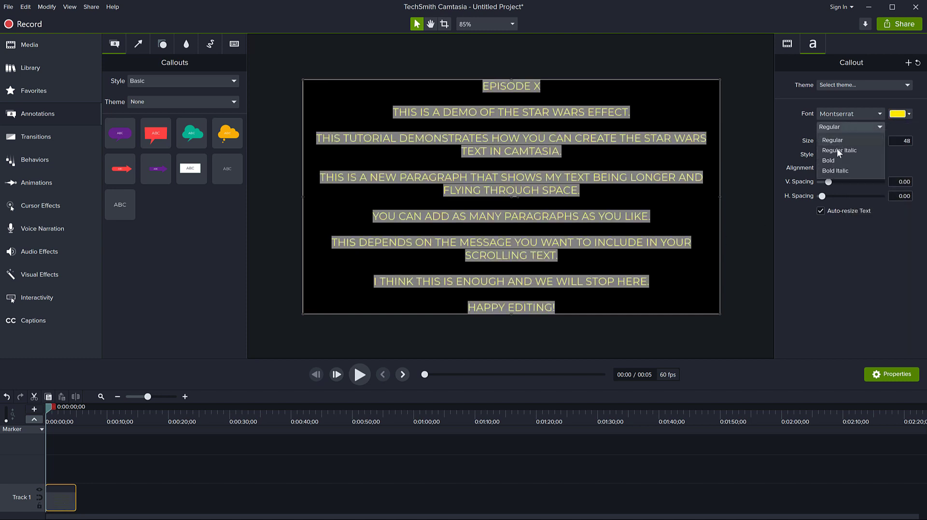
click(835, 157)
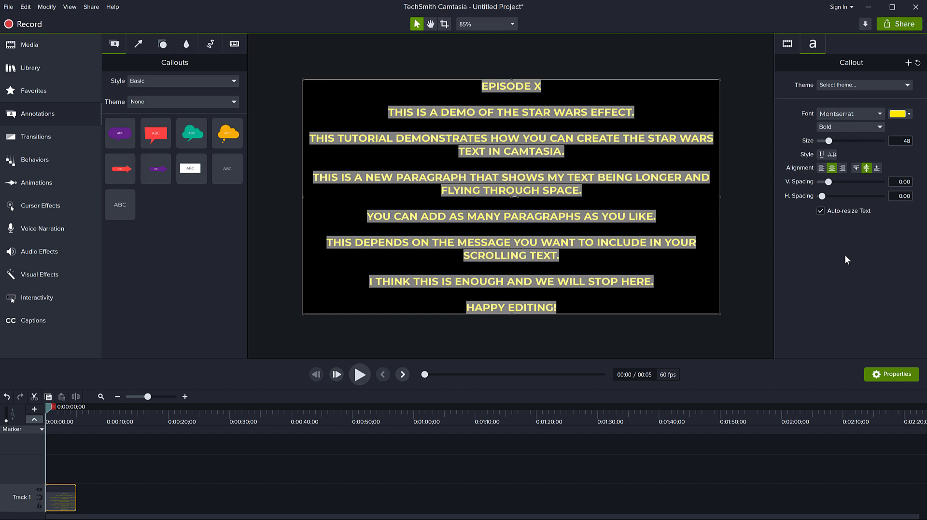
click(553, 138)
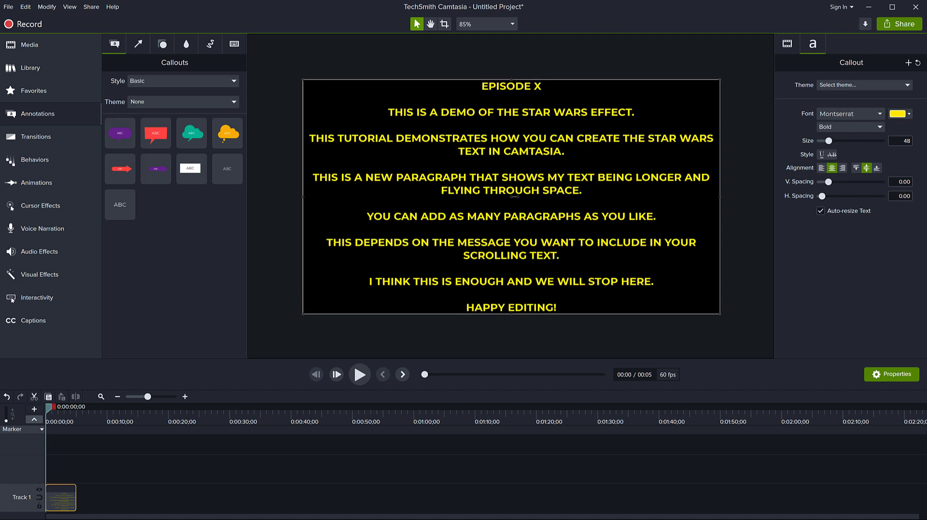
click(754, 251)
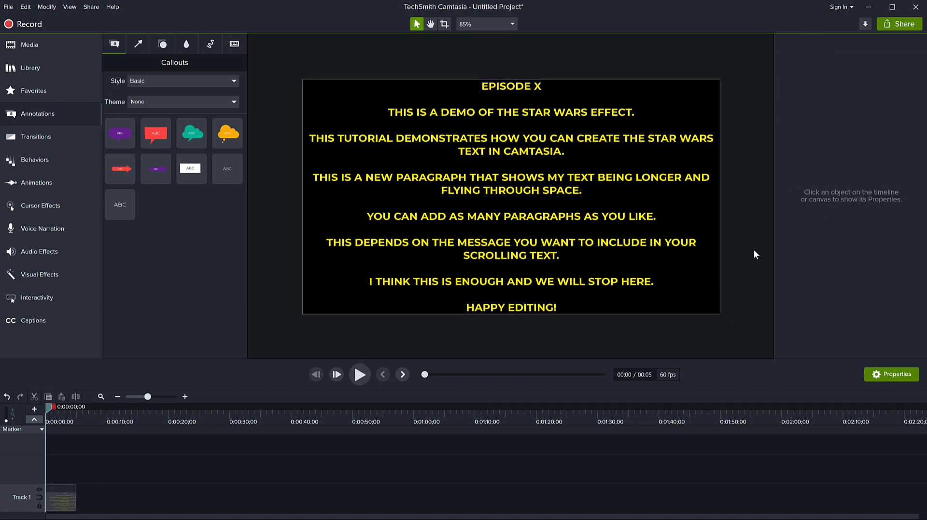
Narrow the text callout symmetrically to a central column about one fifth of the canvas width
scroll(754, 250, down, 7)
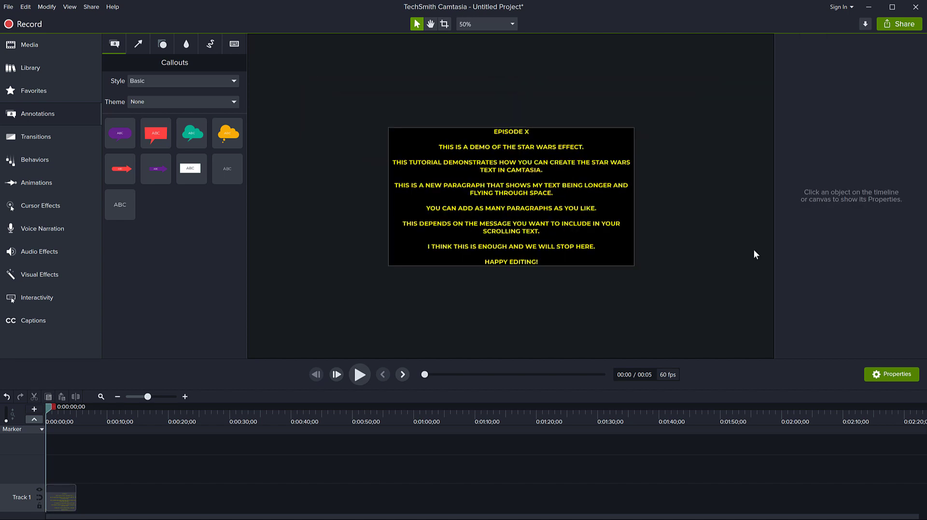
click(539, 208)
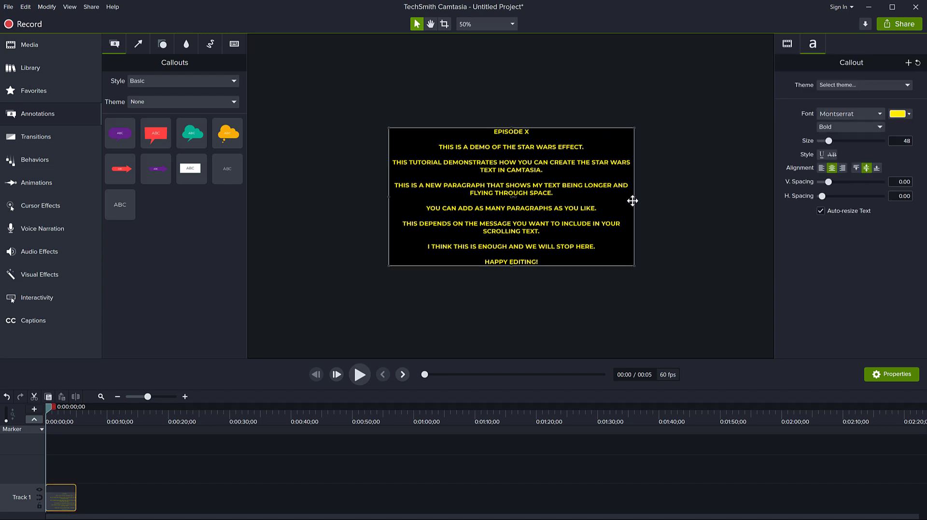
drag(633, 195, 552, 196)
scroll(678, 236, up, 4)
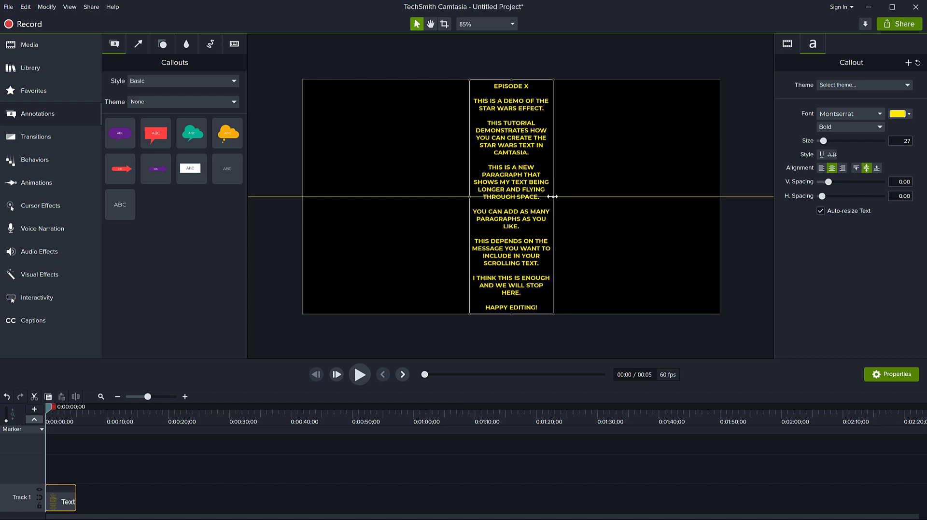
drag(552, 196, 552, 197)
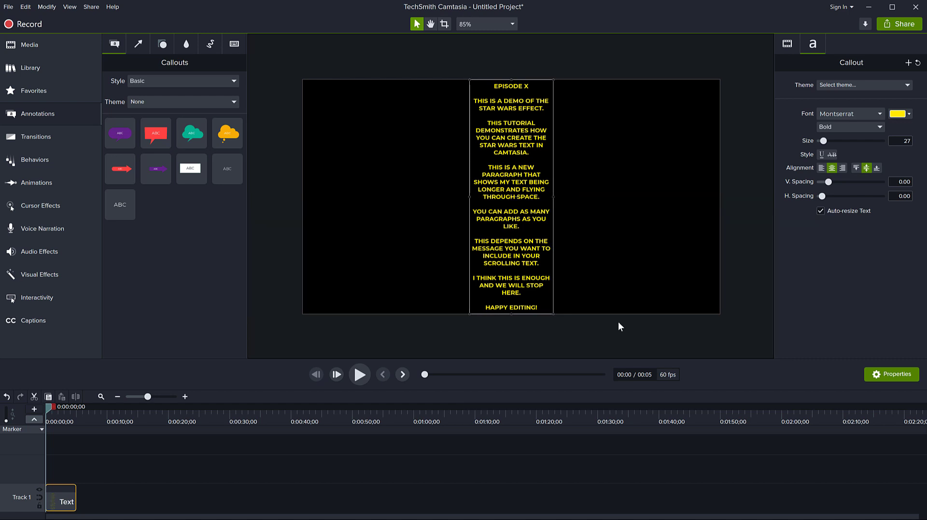
scroll(618, 323, down, 5)
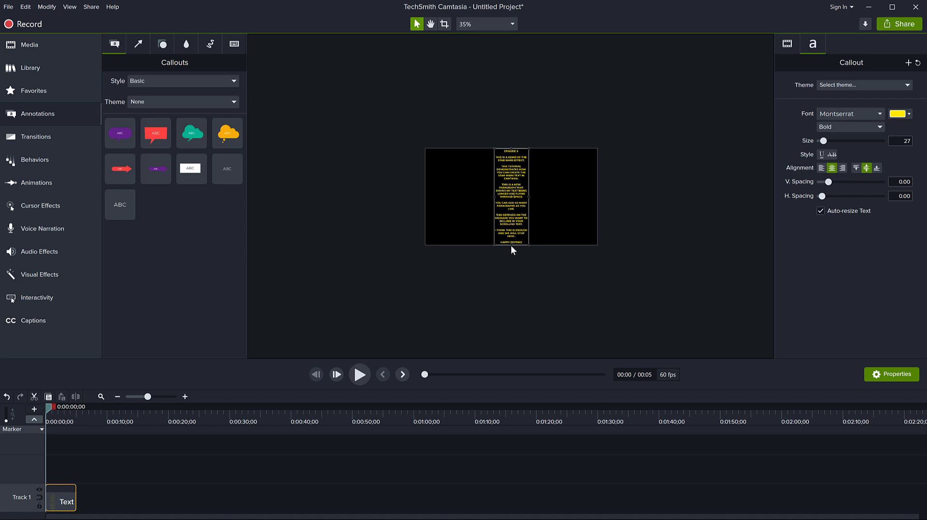
Lengthen the text callout downward to nearly three times the canvas height and widen it symmetrically to about a third of the canvas width
drag(511, 245, 514, 347)
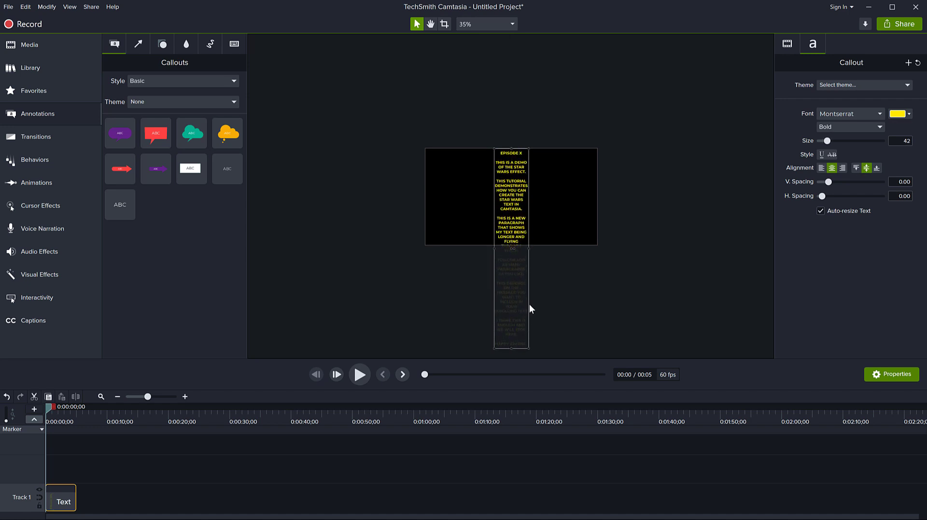
click(528, 249)
drag(529, 250, 541, 250)
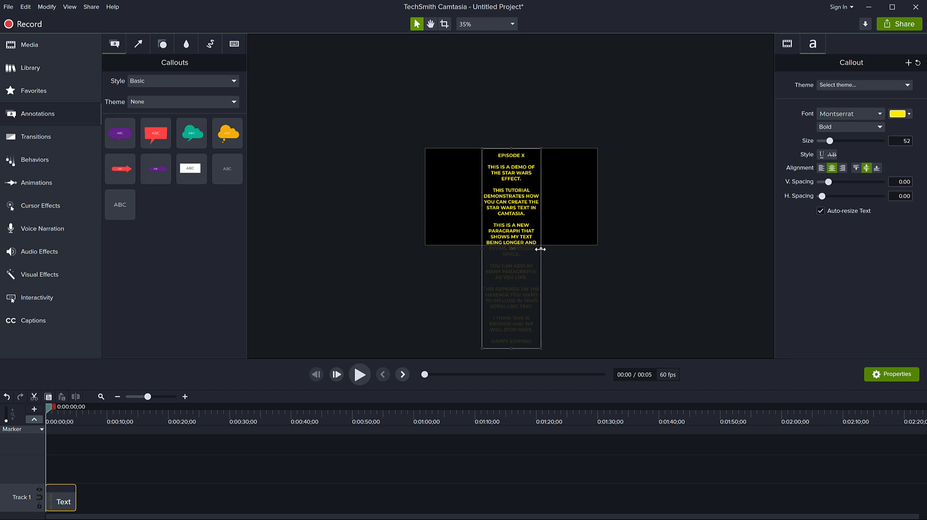
scroll(581, 272, down, 3)
scroll(581, 273, up, 3)
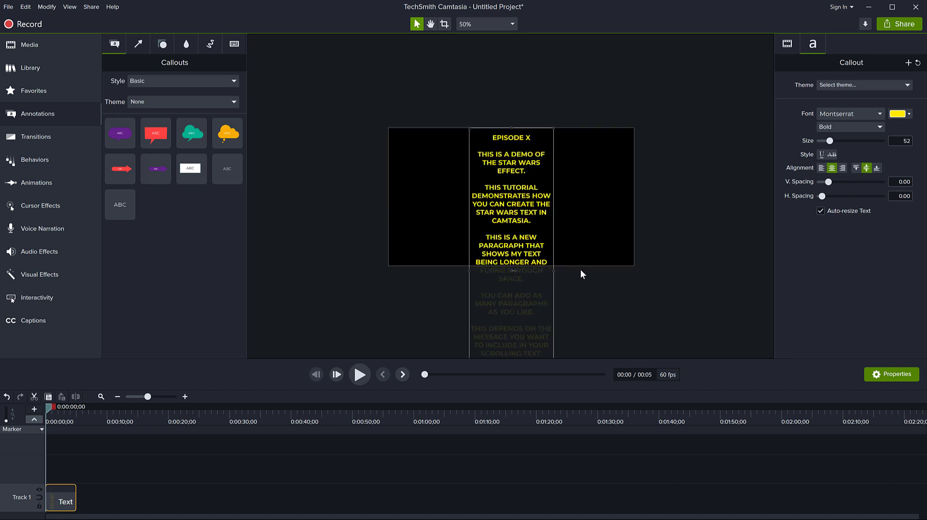
scroll(581, 273, down, 2)
drag(511, 305, 510, 342)
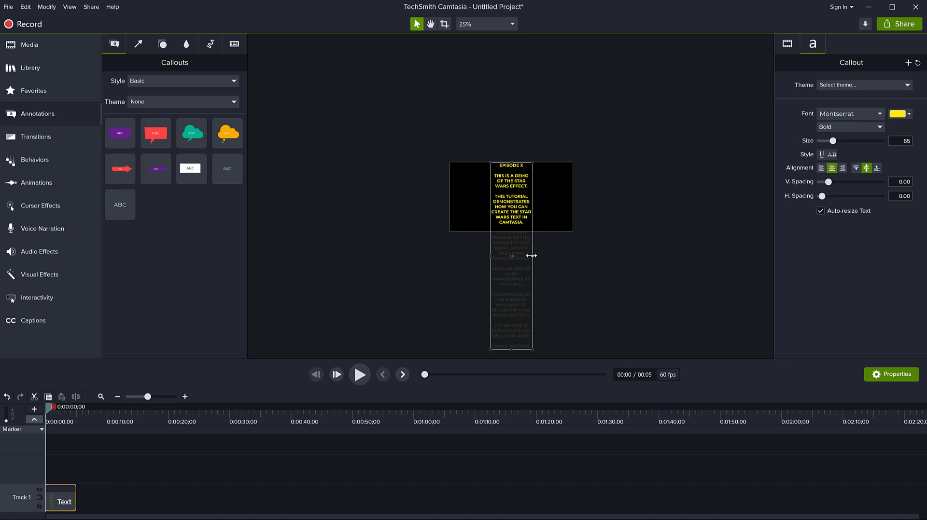
drag(532, 255, 531, 256)
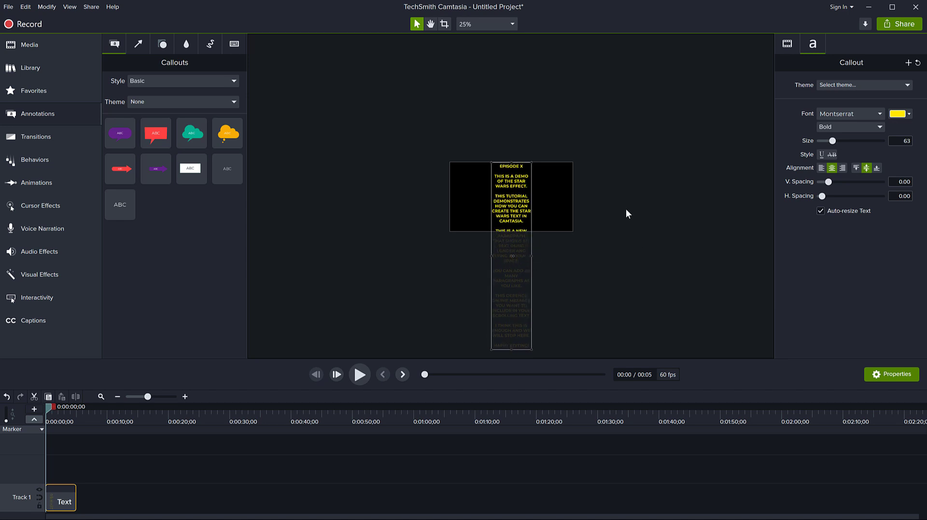
scroll(626, 213, up, 4)
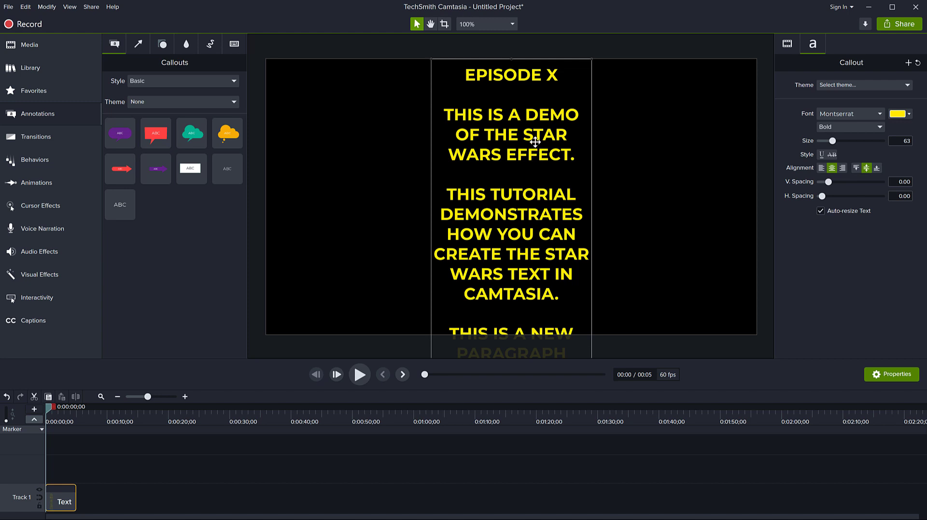
Insert two extra blank lines after "EPISODE X" and one before the "THIS TUTORIAL DEMONSTRATES" paragraph
double_click(538, 96)
click(537, 96)
key(Return)
key(Return)
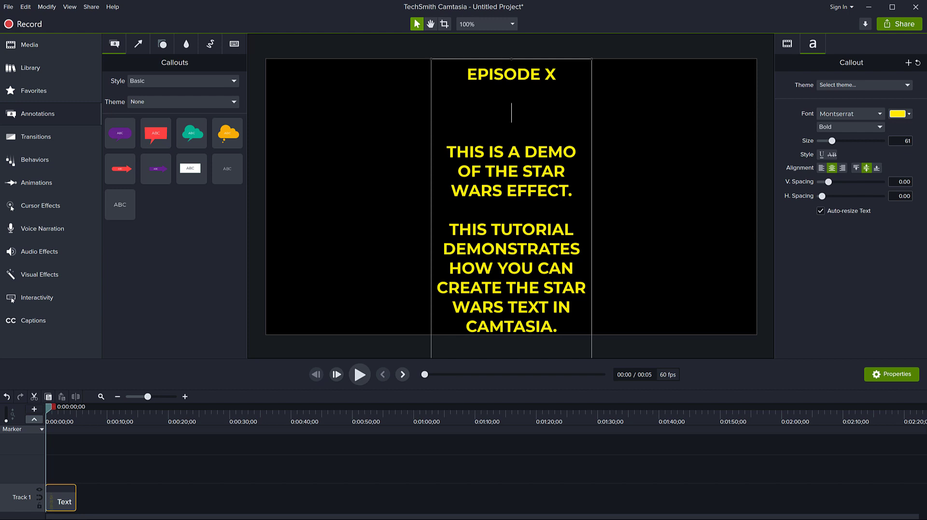
click(450, 229)
key(Return)
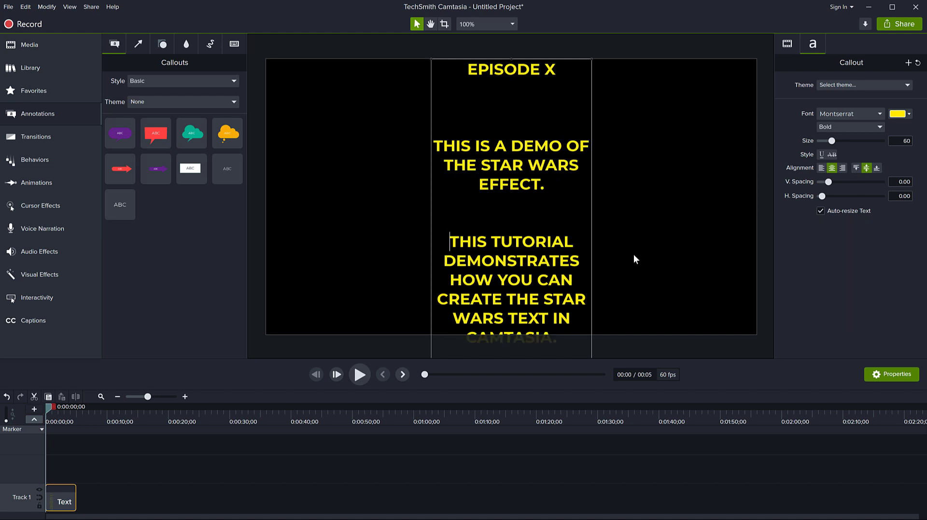
click(758, 256)
Move the callout up on the canvas and add an extra blank line before each remaining paragraph, starting with "THIS IS A NEW PARAGRAPH"
scroll(758, 256, down, 8)
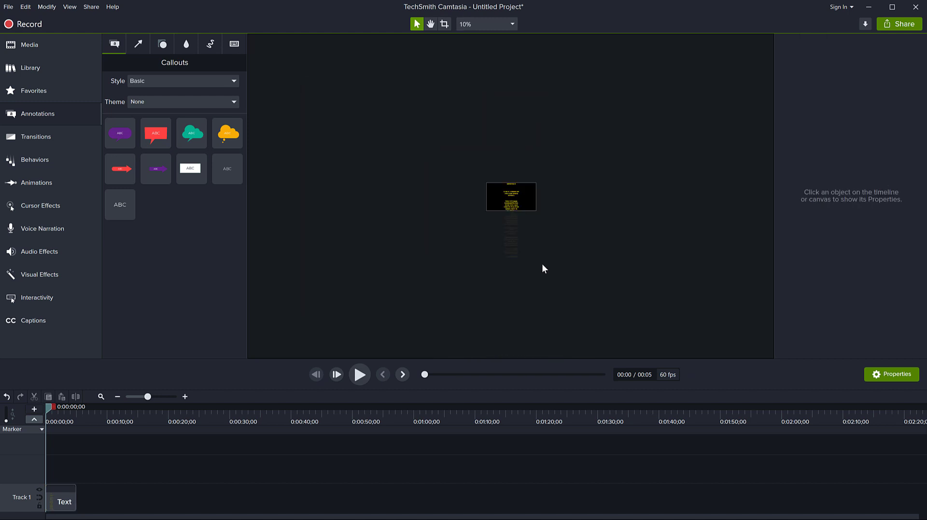
scroll(542, 264, up, 2)
click(505, 226)
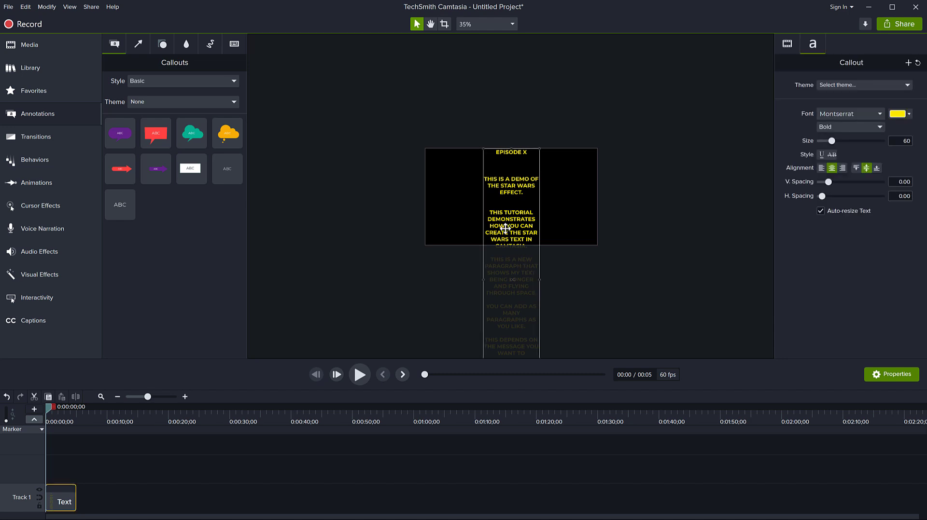
drag(506, 227, 505, 184)
double_click(507, 209)
click(507, 210)
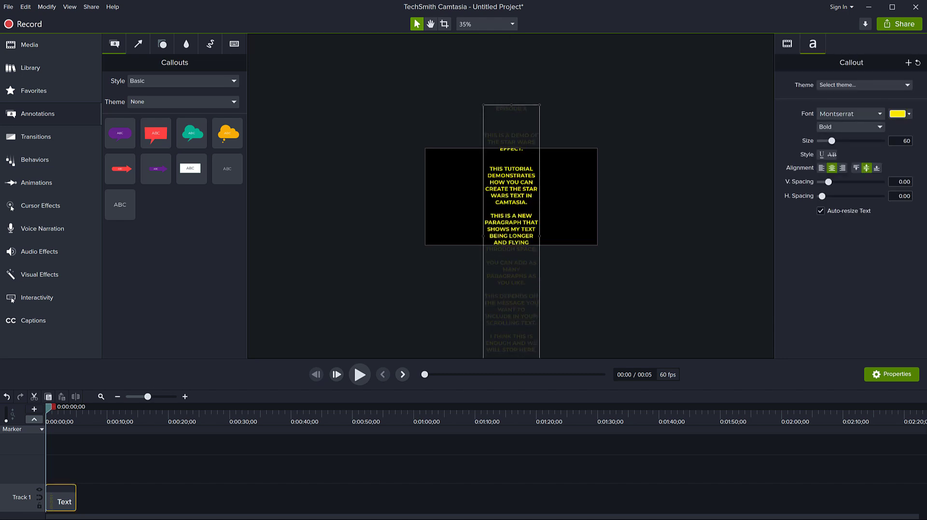
key(Return)
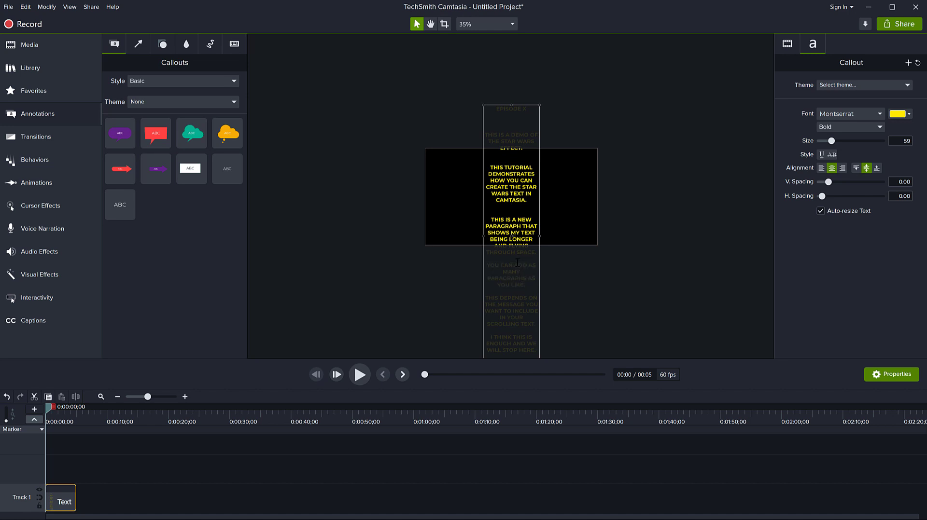
key(Return)
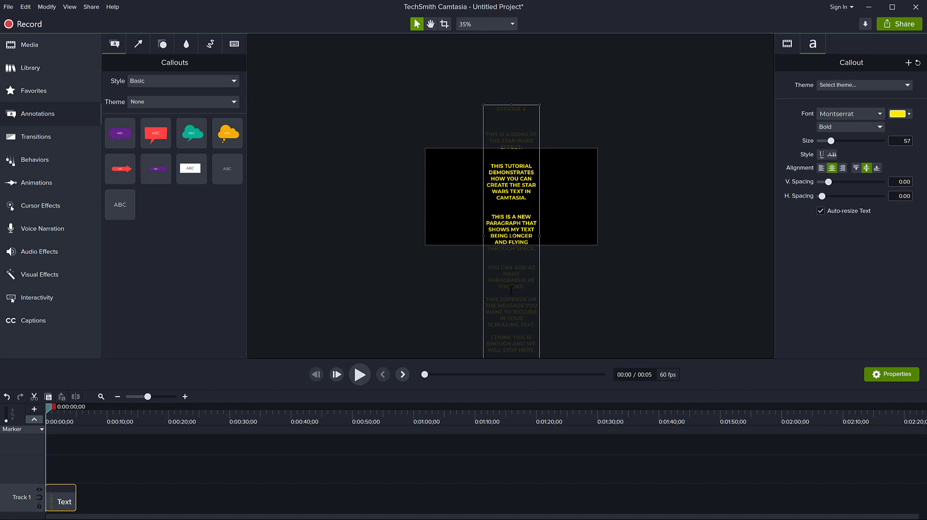
key(Return)
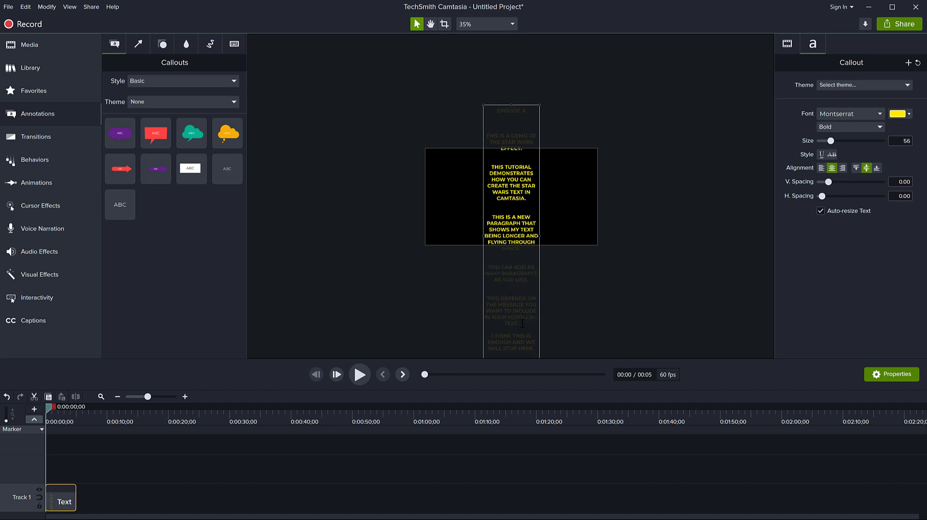
key(Return)
click(645, 315)
scroll(645, 315, down, 1)
click(522, 303)
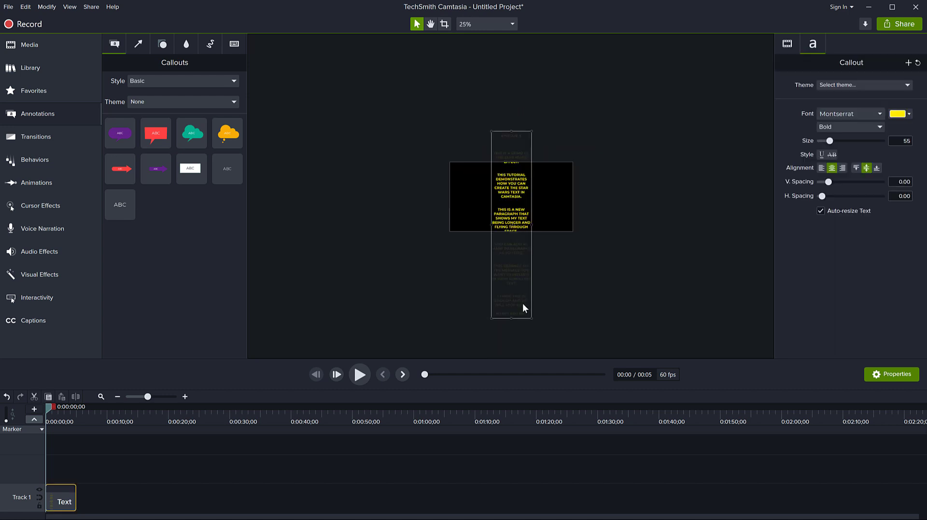
Move the callout down so its top edge meets the top of the canvas, keeping it horizontally centered
click(586, 270)
scroll(547, 205, up, 4)
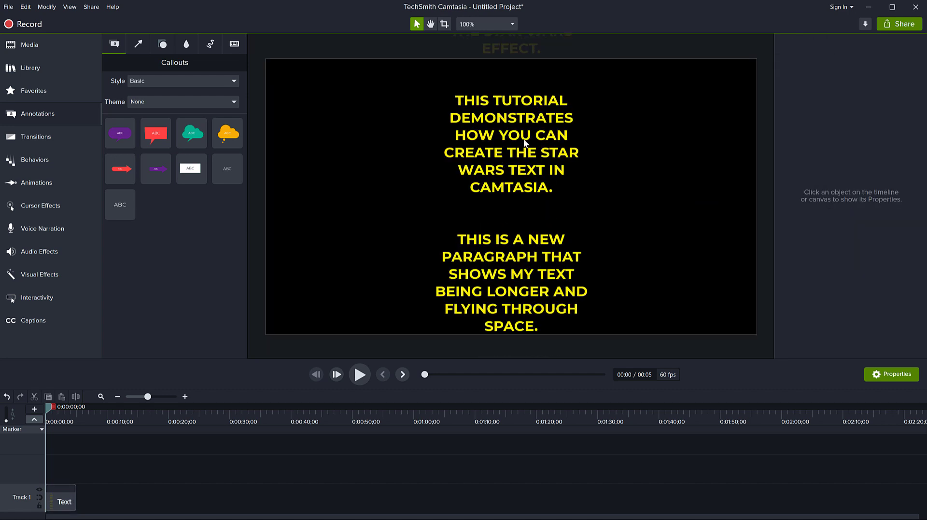
mouse_move(523, 138)
mouse_down()
mouse_move(525, 260)
mouse_move(525, 123)
mouse_up()
drag(533, 285, 538, 348)
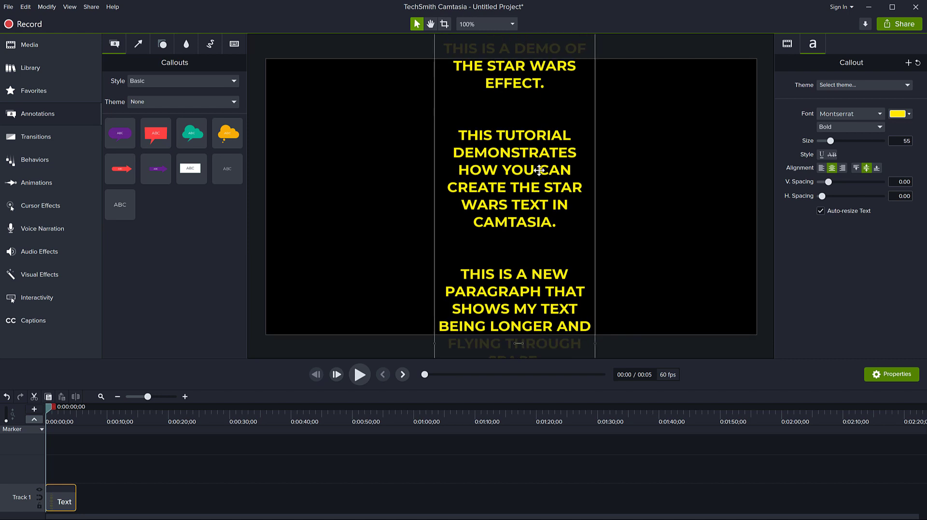
drag(539, 170, 510, 270)
scroll(567, 255, down, 4)
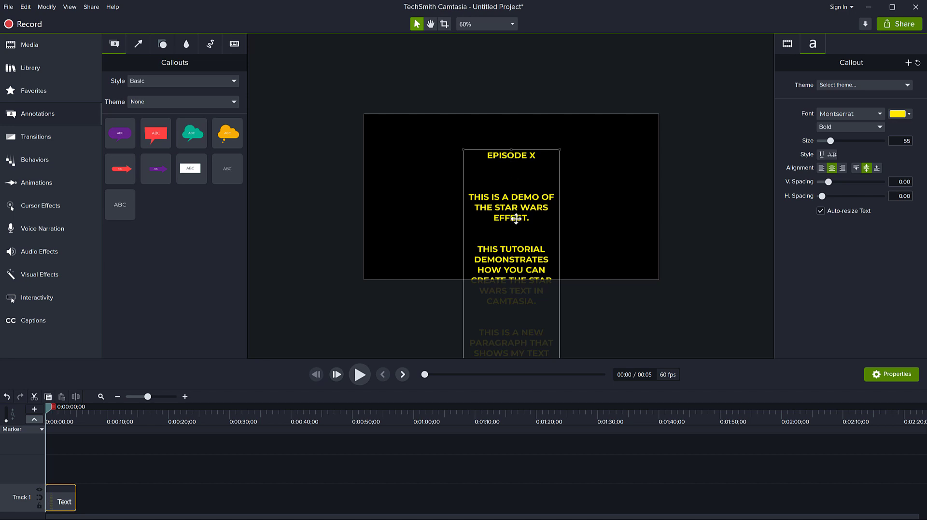
drag(516, 219, 518, 189)
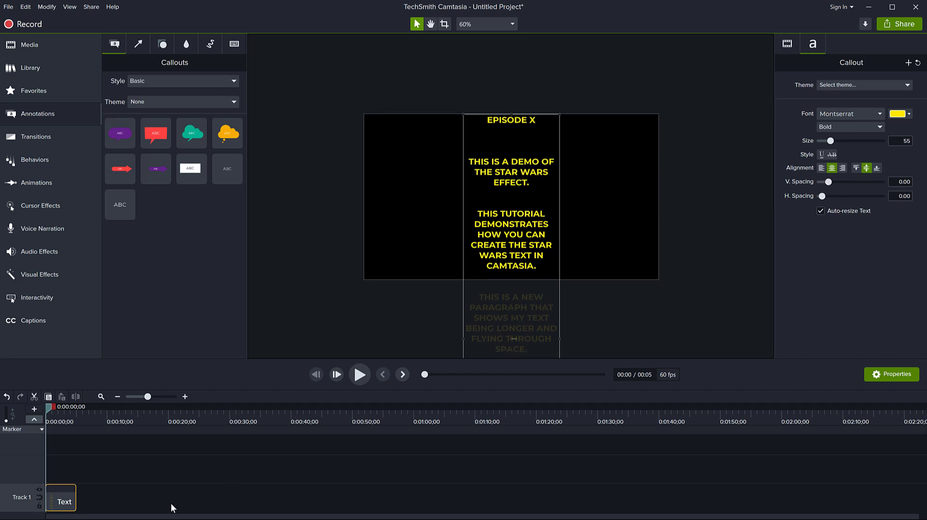
Extend the text clip to about one minute and move the callout straight down until it sits just below the canvas
drag(76, 500, 412, 502)
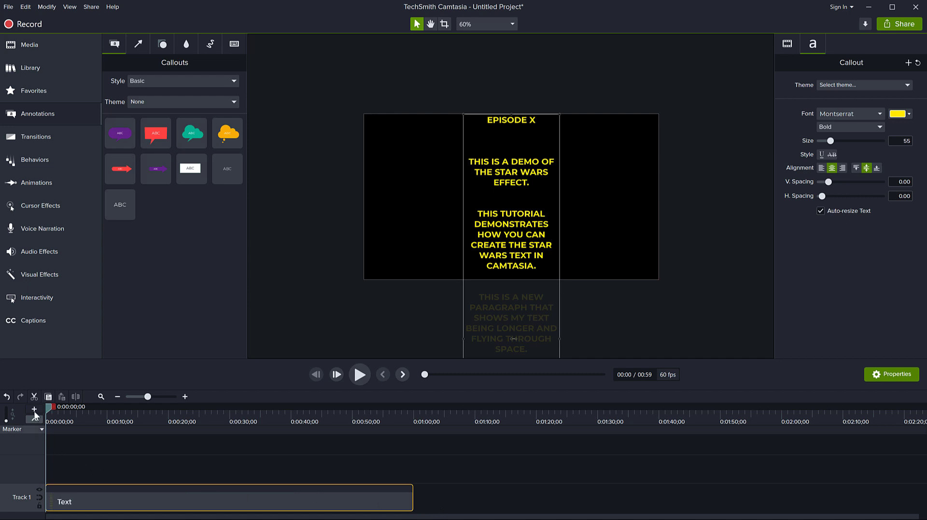
drag(47, 408, 76, 437)
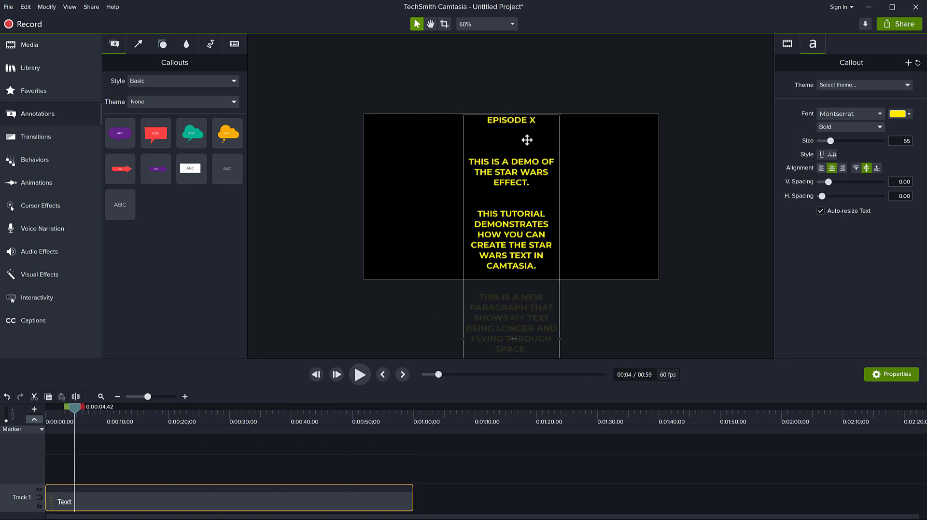
drag(510, 169, 512, 340)
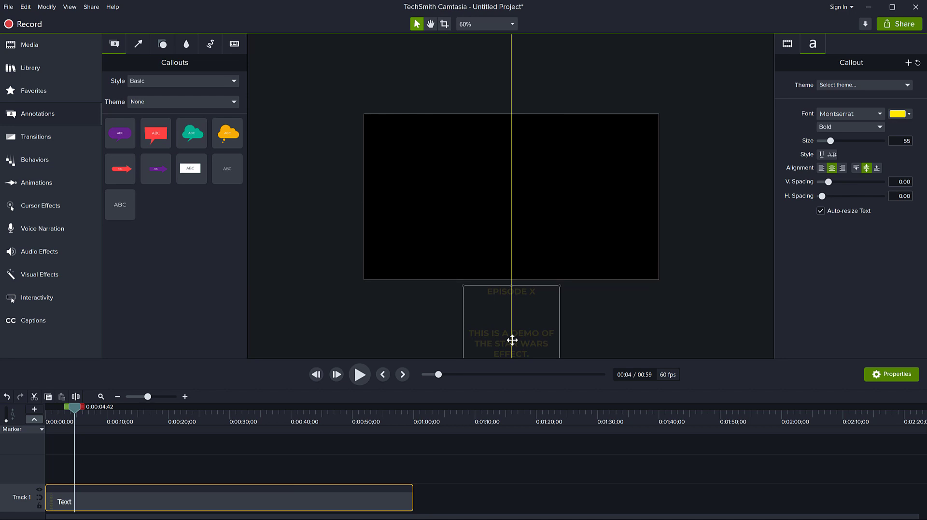
drag(76, 406, 111, 411)
drag(54, 386, 51, 318)
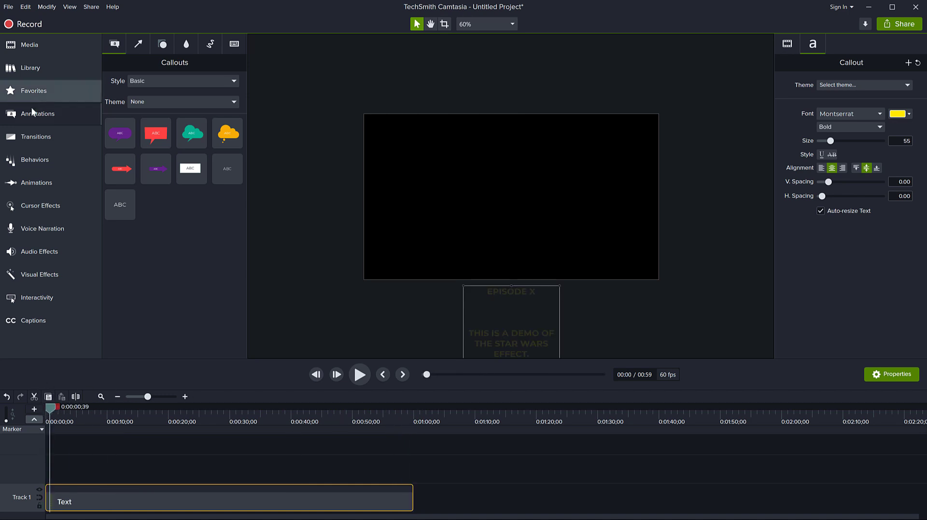
Add a Custom animation to the text clip and stretch it to span nearly the clip's full length
click(30, 180)
click(192, 41)
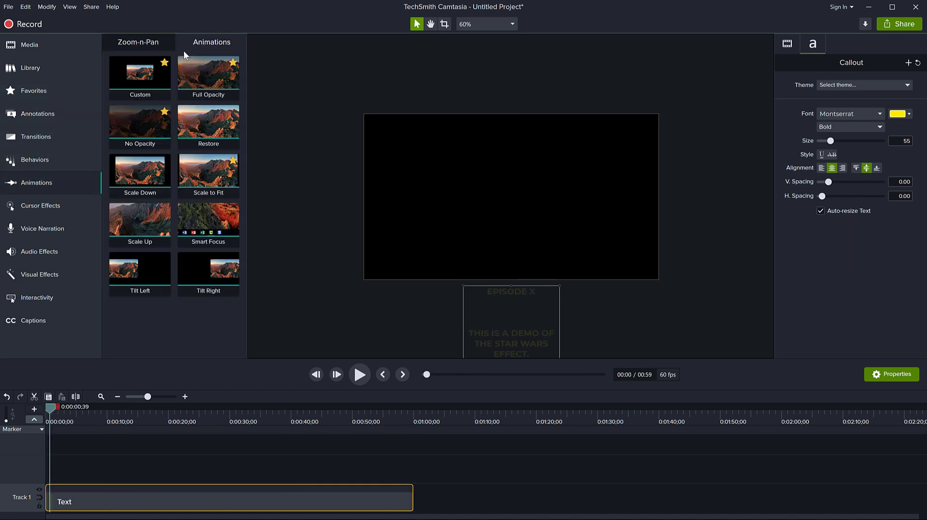
mouse_move(159, 73)
mouse_down()
mouse_move(97, 449)
mouse_move(75, 507)
mouse_move(61, 505)
mouse_move(425, 501)
mouse_move(410, 501)
mouse_up()
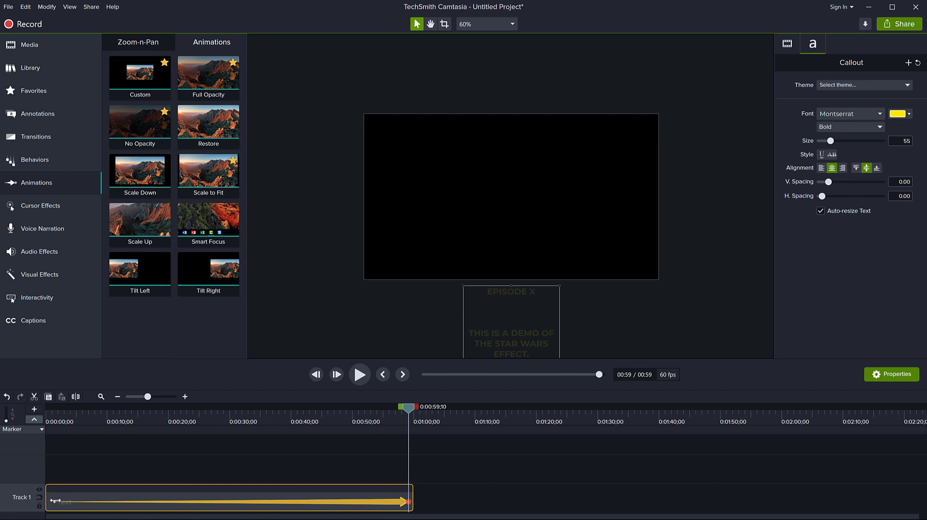
drag(54, 502, 49, 503)
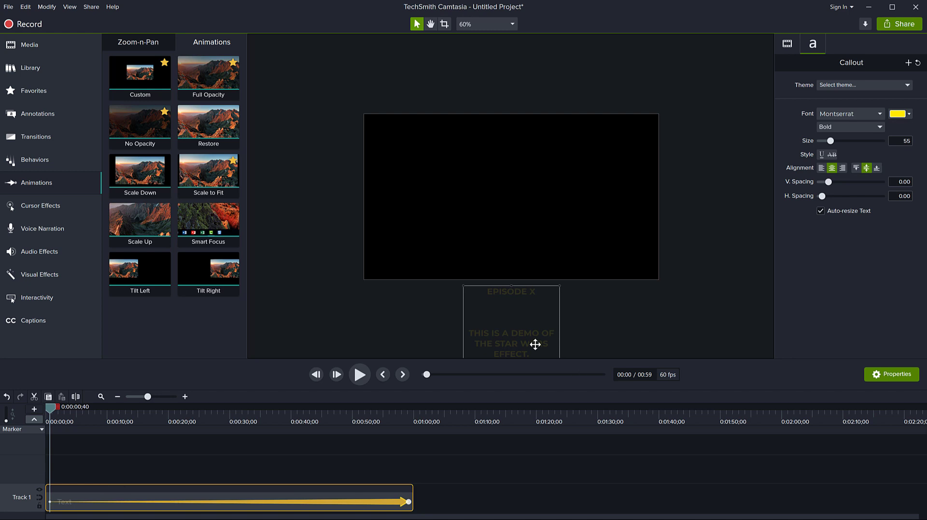
At the animation's end, move the callout straight up until "HAPPY EDITING!" sits near mid-canvas, and preview the scroll from the start
drag(62, 406, 409, 430)
click(412, 430)
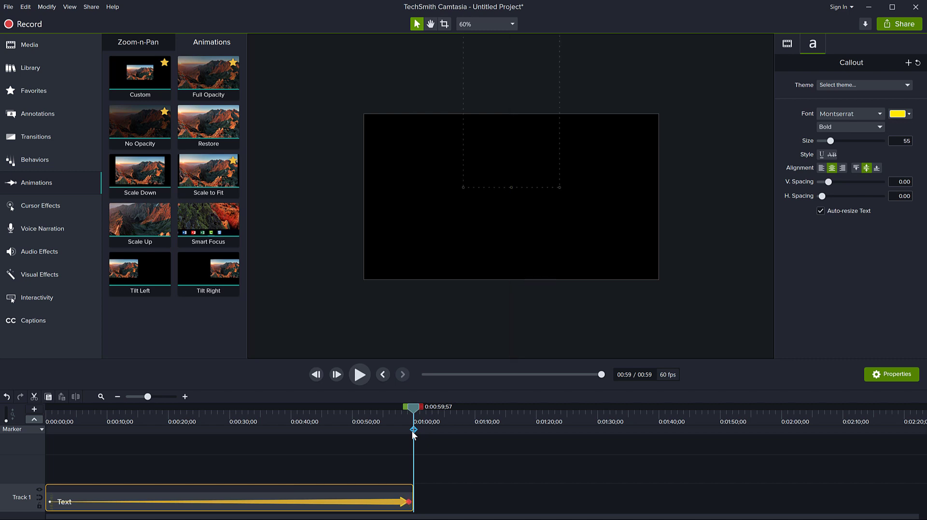
drag(401, 408, 47, 431)
key(space)
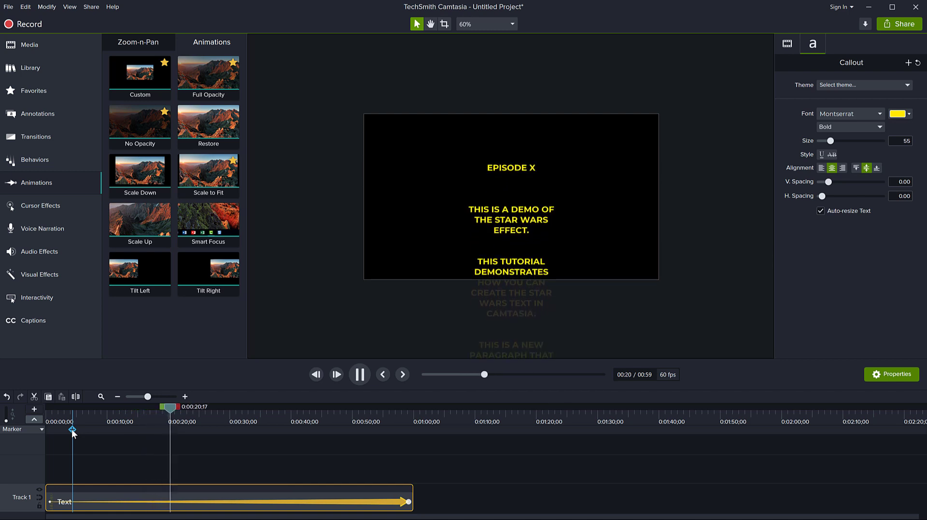
key(space)
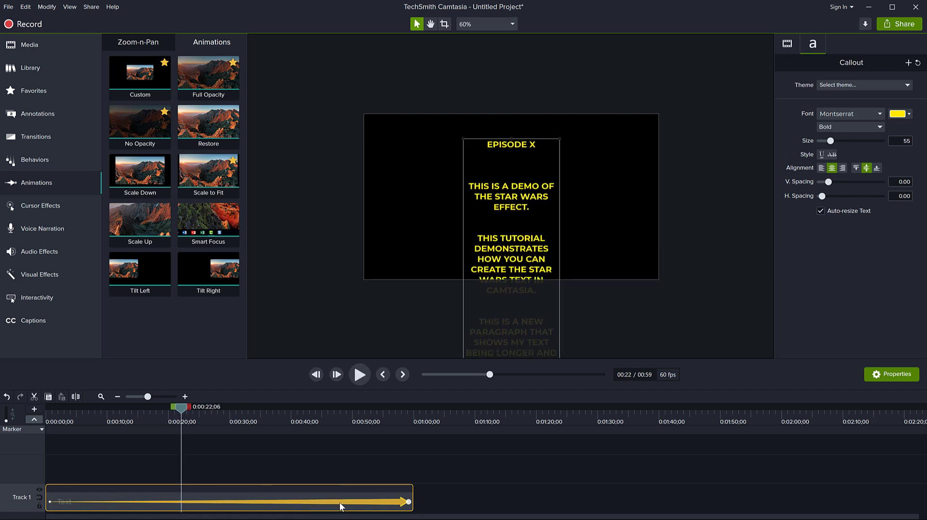
Change the animation's easing to Linear and check the scrolling text through to the end of the clip
right_click(340, 506)
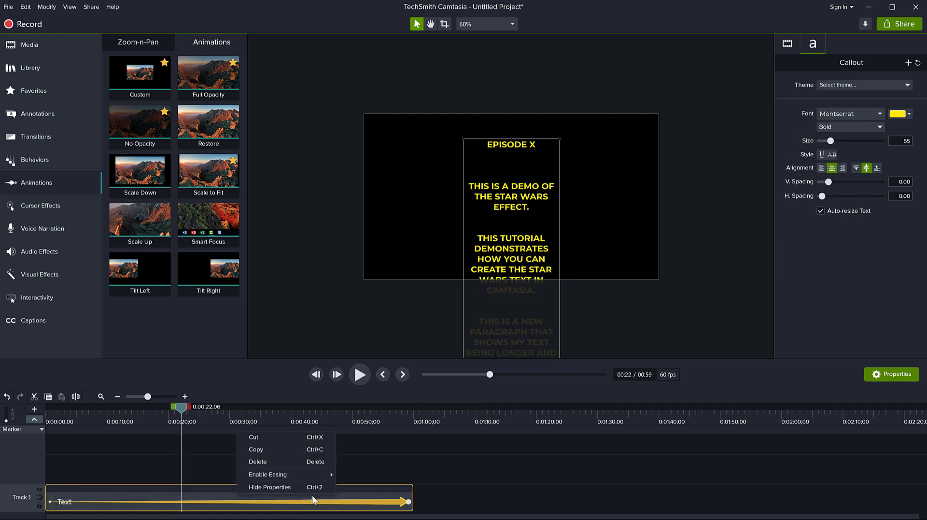
mouse_move(294, 476)
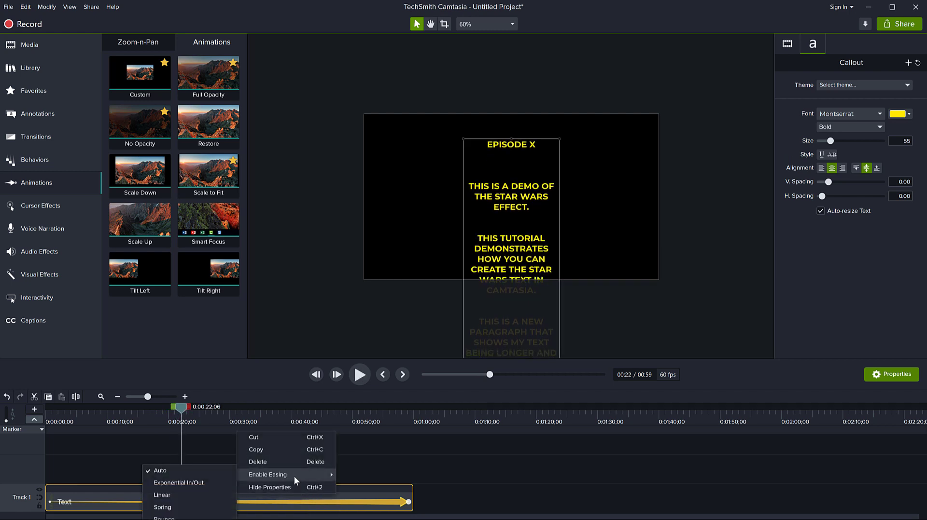
click(185, 496)
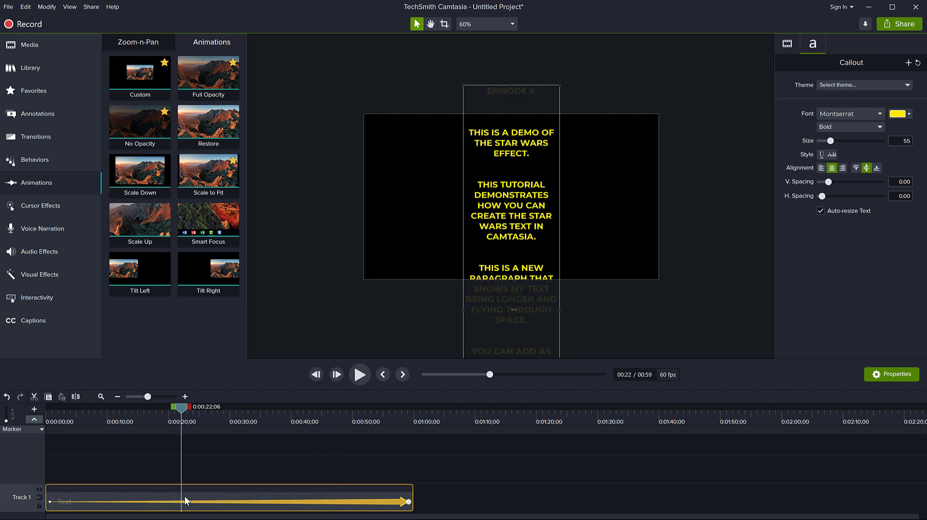
key(space)
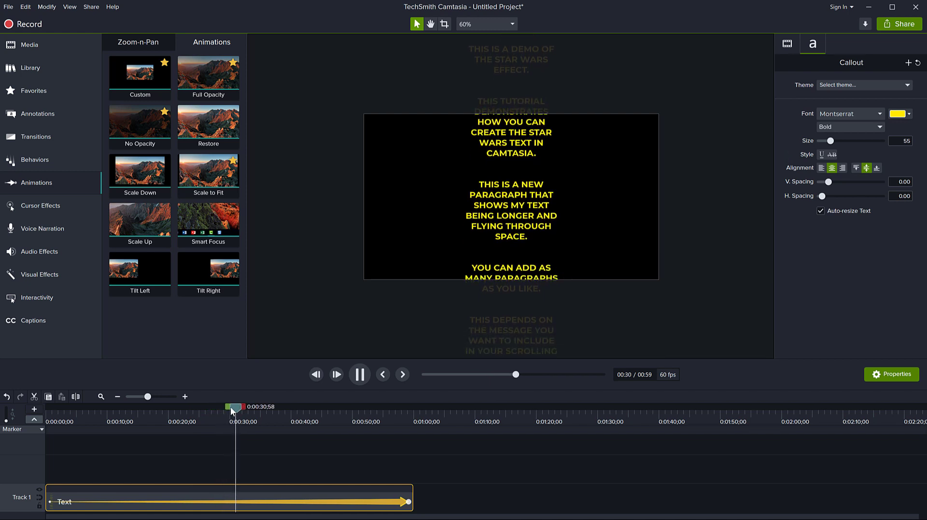
drag(230, 407, 406, 414)
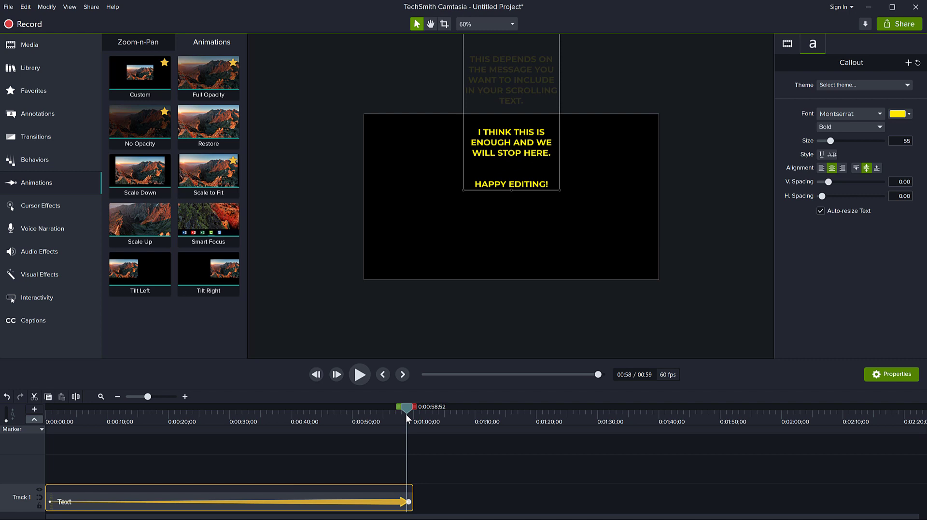
drag(405, 414, 249, 422)
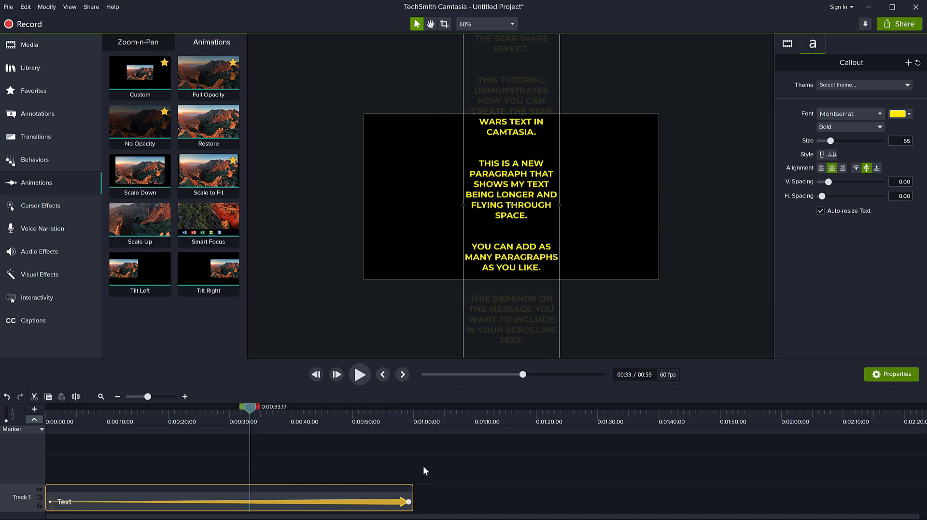
Group the text clip, then check the grouped clip's scrolling and the text clip inside the group
drag(448, 468, 357, 508)
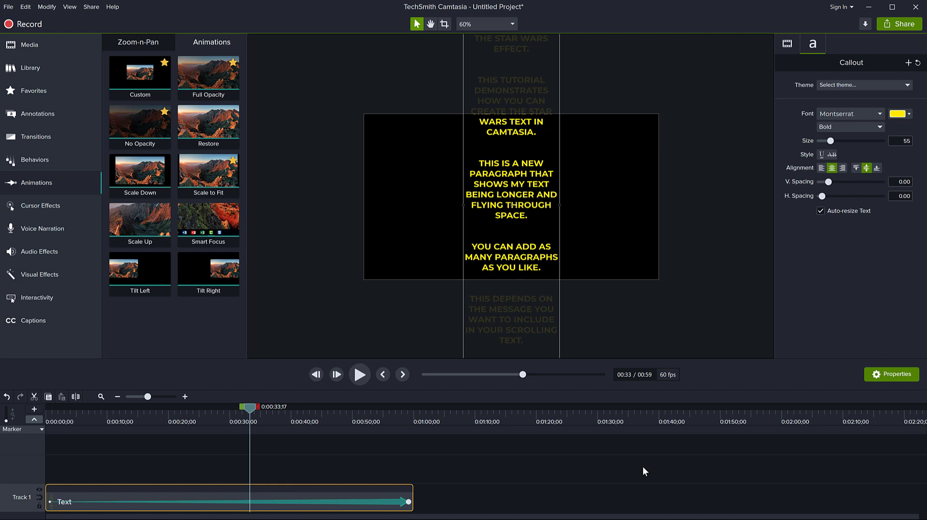
drag(487, 468, 296, 517)
key(ctrl+g)
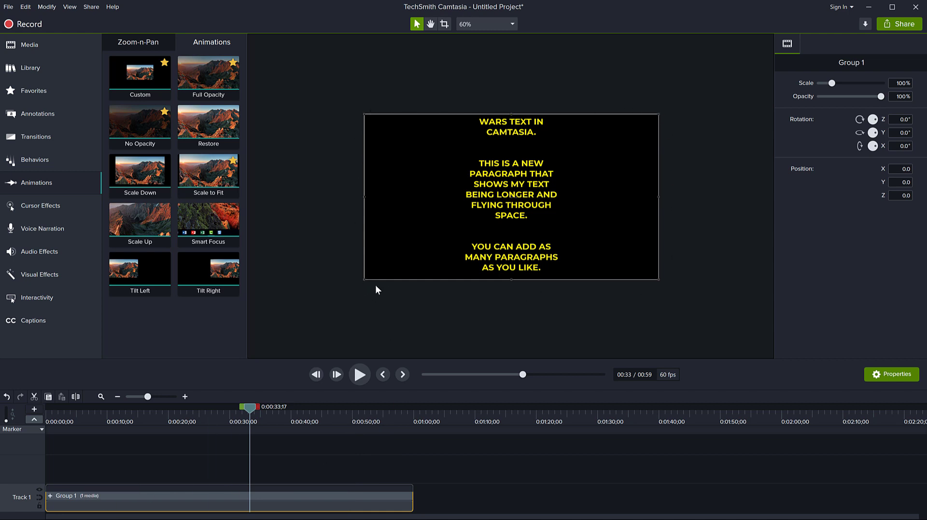
drag(246, 412, 196, 421)
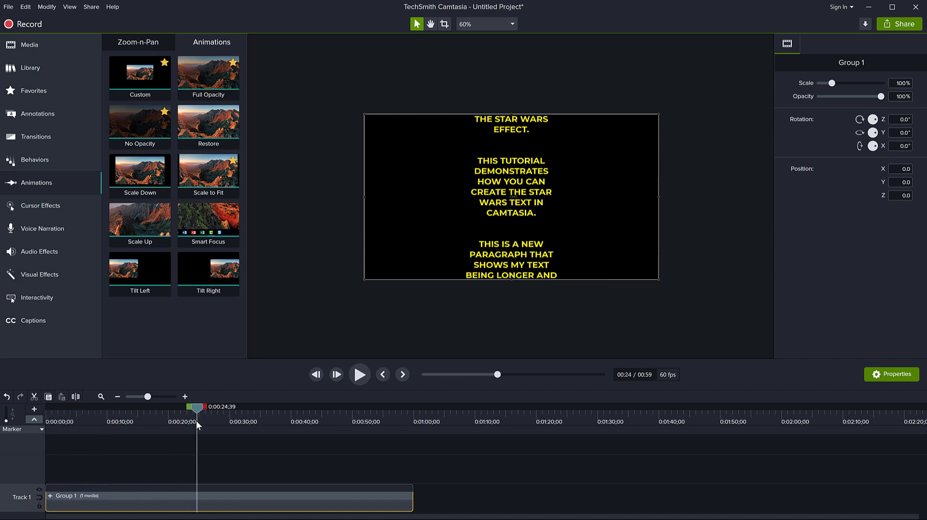
drag(196, 421, 267, 421)
click(50, 496)
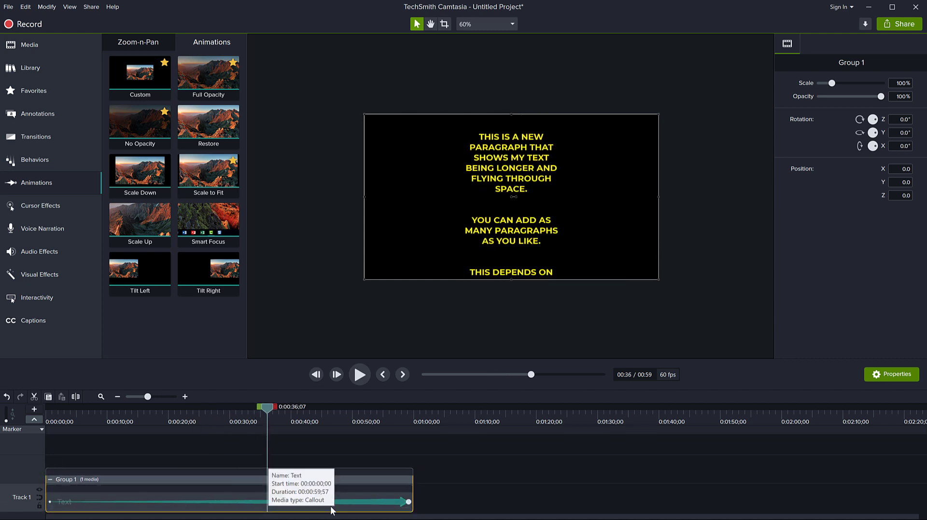
click(166, 457)
click(178, 506)
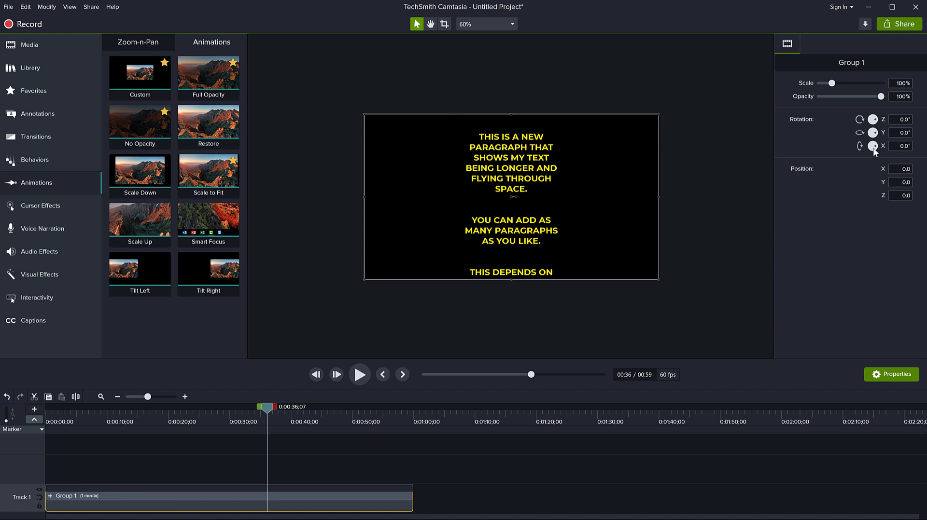
Tilt the group to an X rotation of 295.7° and move it down until its lower edge meets the canvas bottom
drag(872, 146, 875, 152)
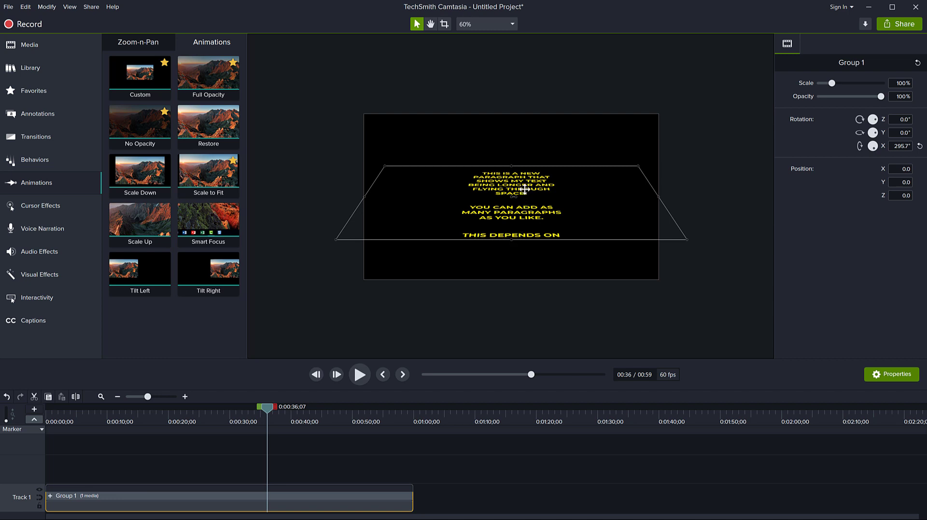
drag(526, 189, 525, 212)
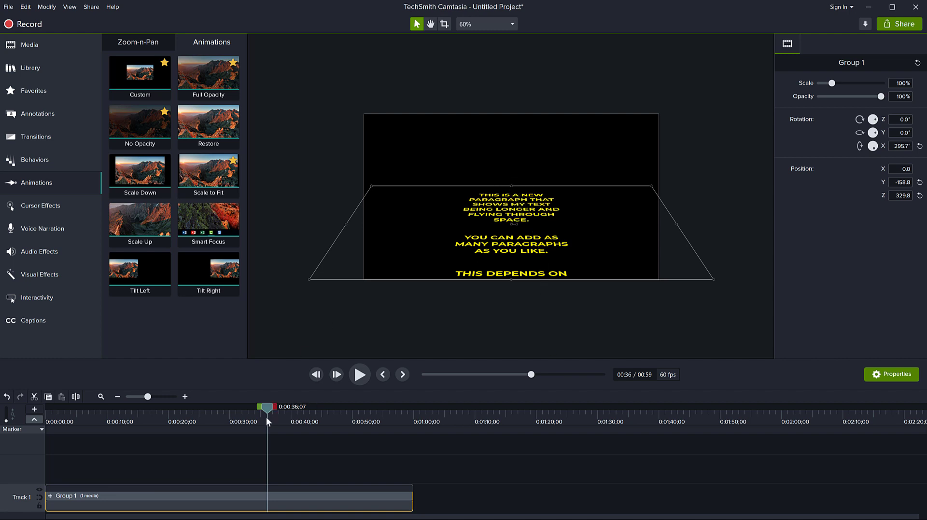
drag(267, 408, 294, 429)
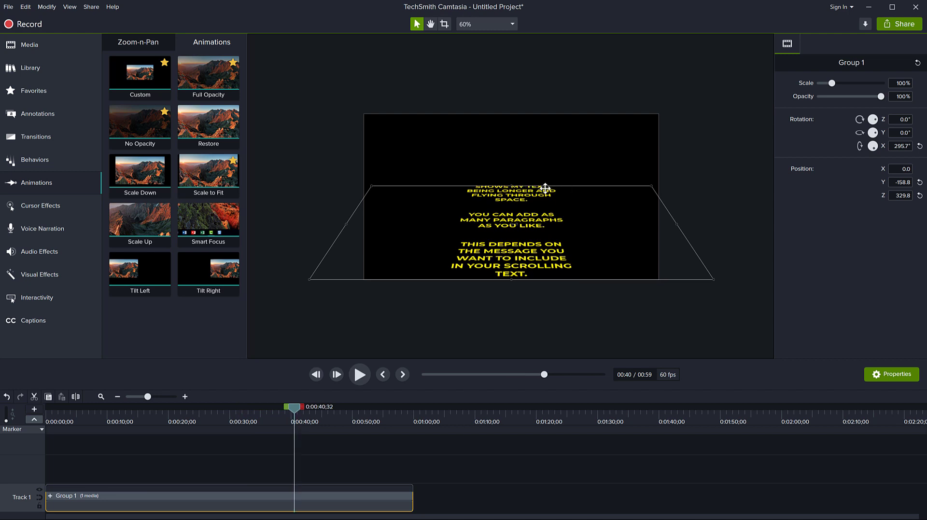
Scale the group up to 268% so its upper edge reaches the canvas top while its lower edge stays at the canvas bottom
drag(512, 186, 519, 114)
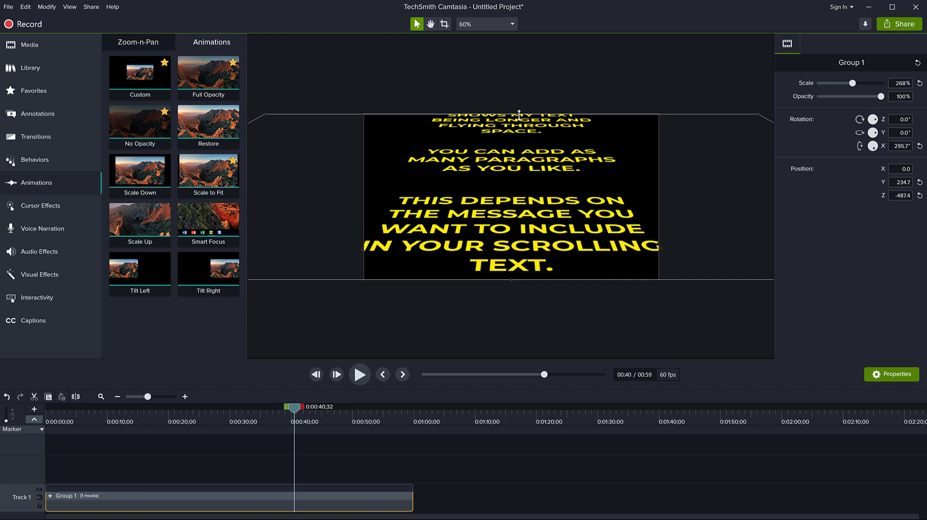
scroll(521, 184, down, 5)
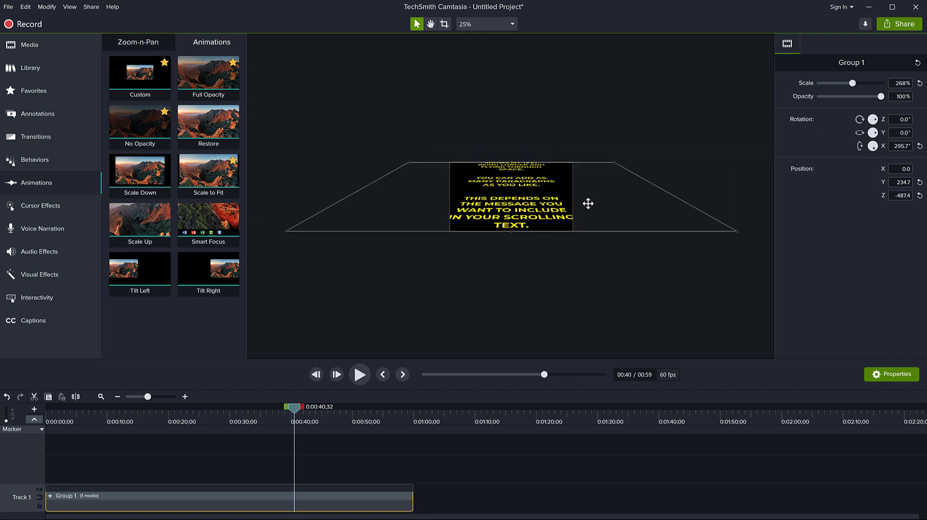
drag(652, 183, 604, 193)
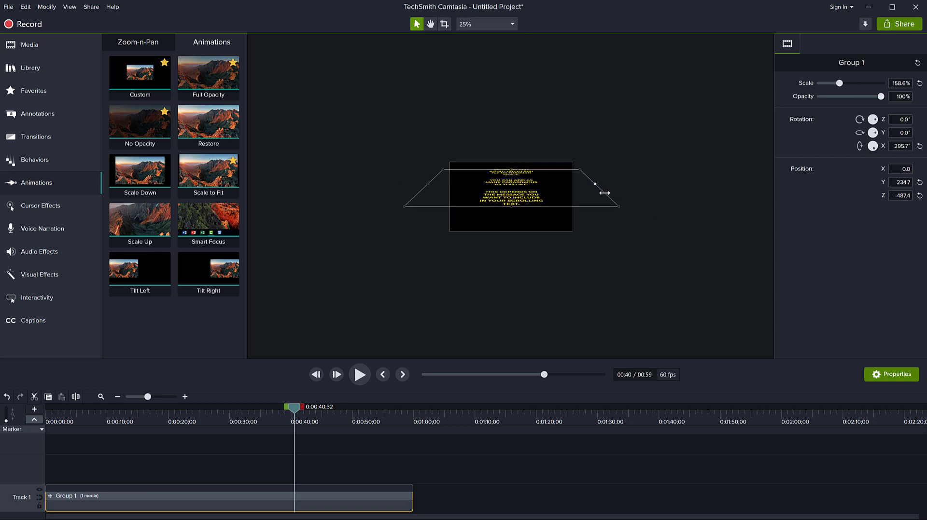
scroll(644, 185, up, 5)
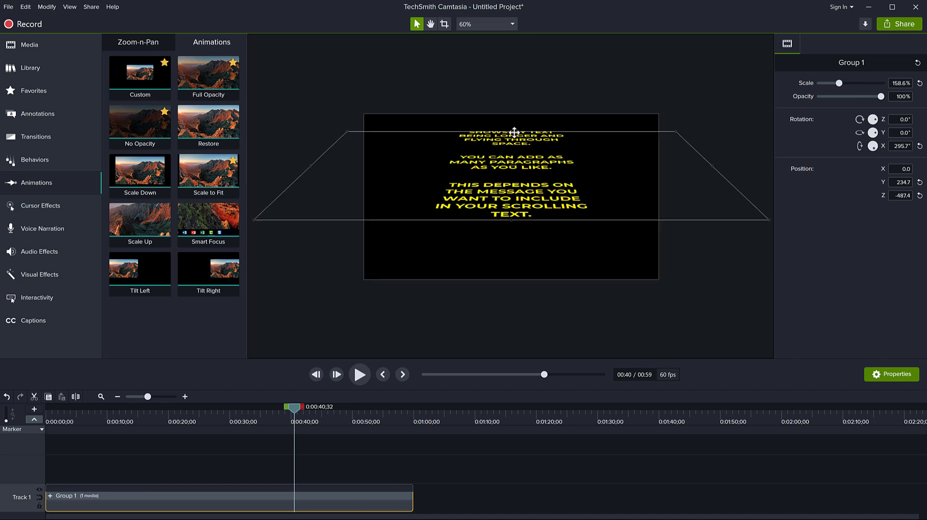
drag(511, 129, 510, 112)
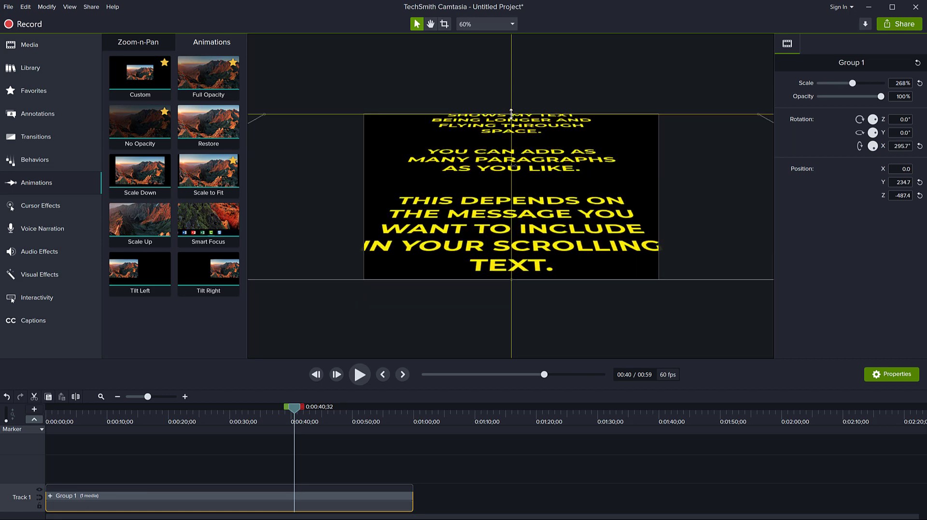
drag(510, 111, 511, 111)
Open the group and narrow the text callout inside it so the text fits within the canvas width
click(50, 496)
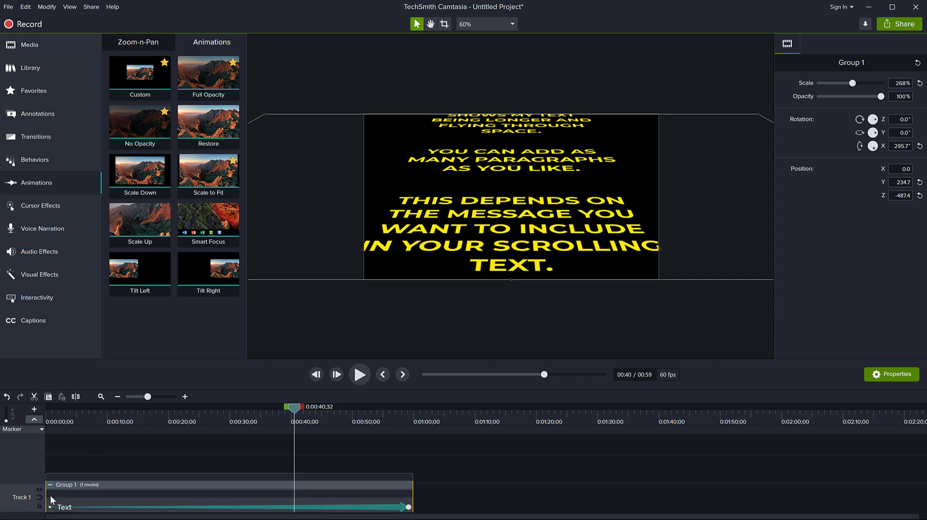
click(115, 496)
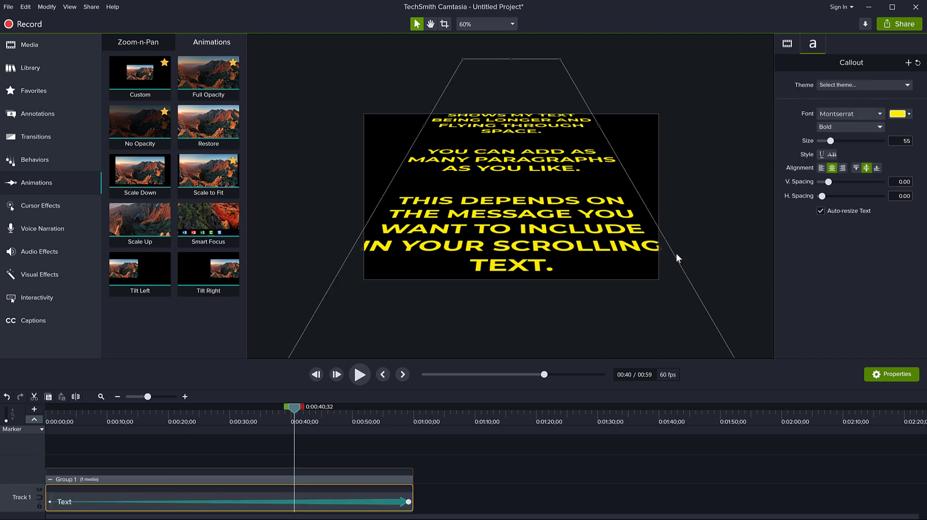
scroll(702, 264, down, 2)
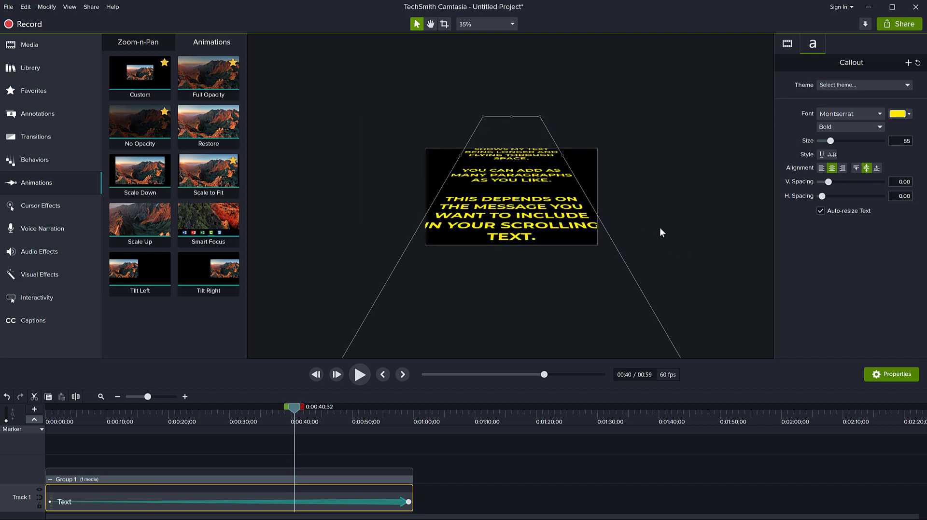
scroll(679, 233, down, 3)
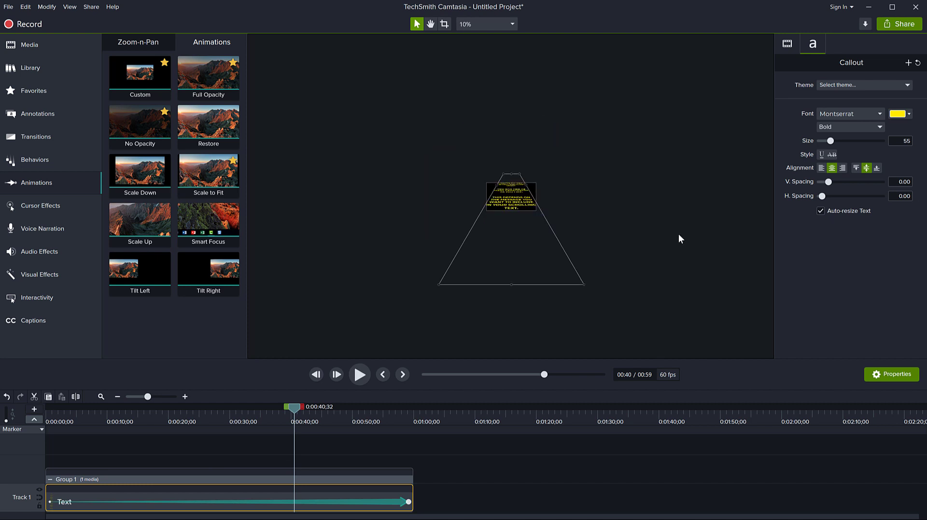
scroll(679, 238, up, 2)
scroll(679, 238, down, 2)
scroll(531, 183, up, 2)
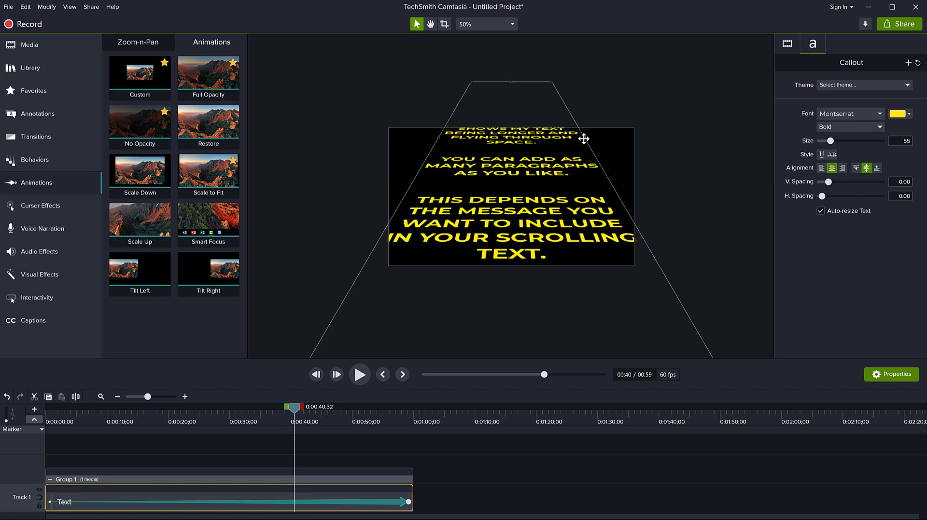
drag(583, 139, 557, 141)
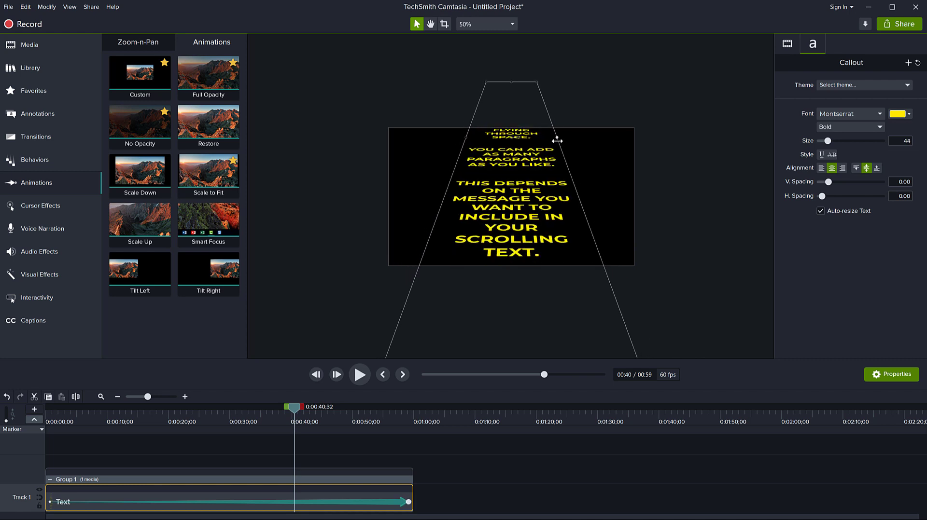
Reduce the text callout's font size to about 32
drag(829, 141, 826, 141)
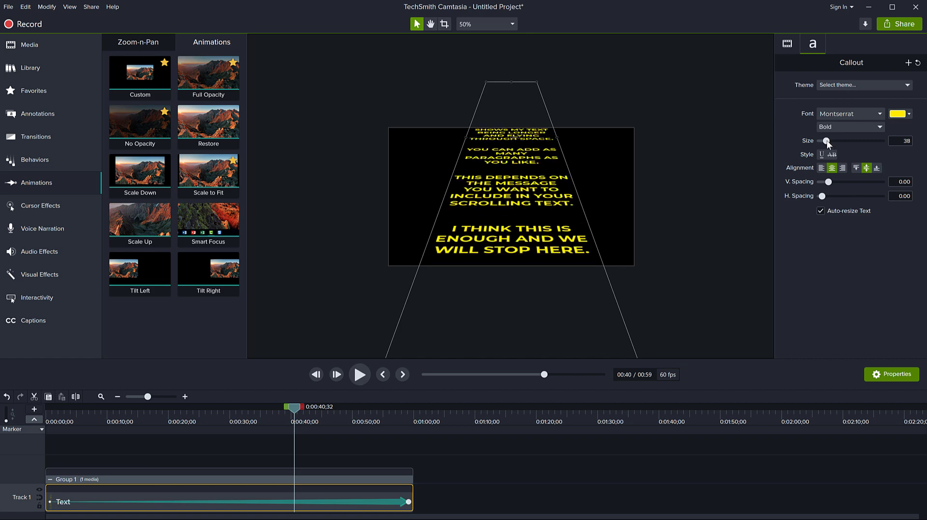
double_click(901, 143)
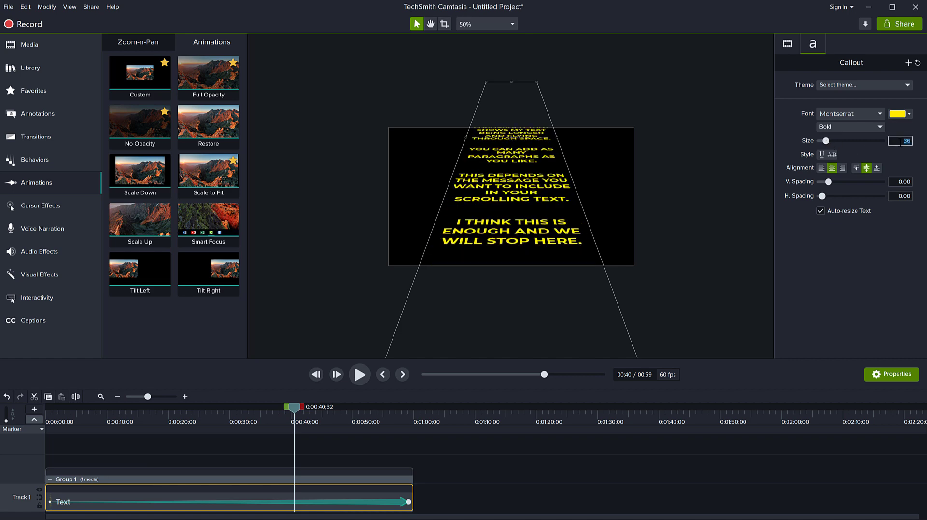
text(32)
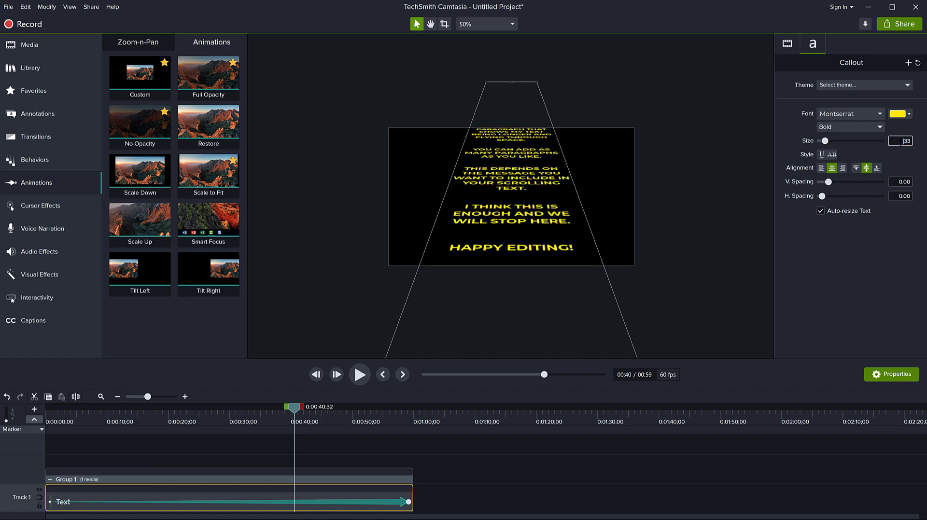
key(Up)
Shorten the callout's box from its upper edge, deselect the clip, and preview the tilted text scrolling through the timeline
drag(511, 82, 507, 138)
click(322, 448)
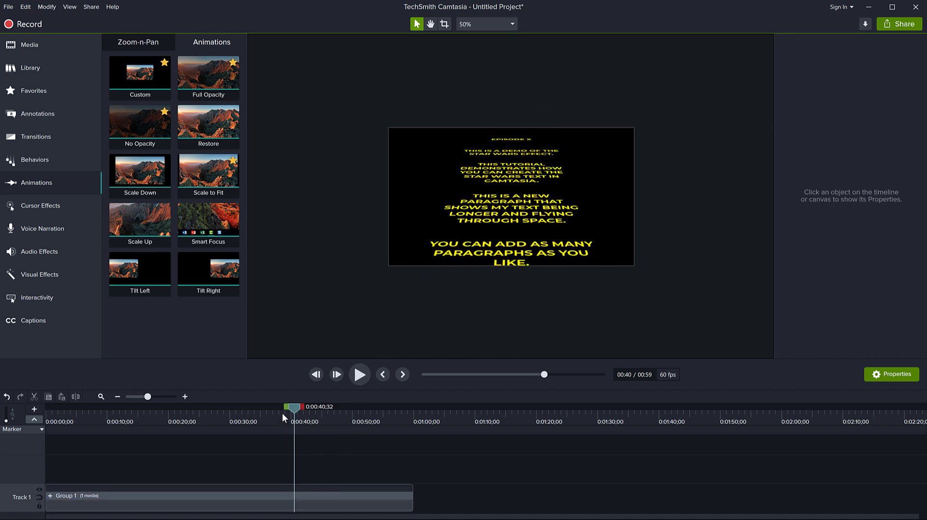
drag(282, 413, 343, 443)
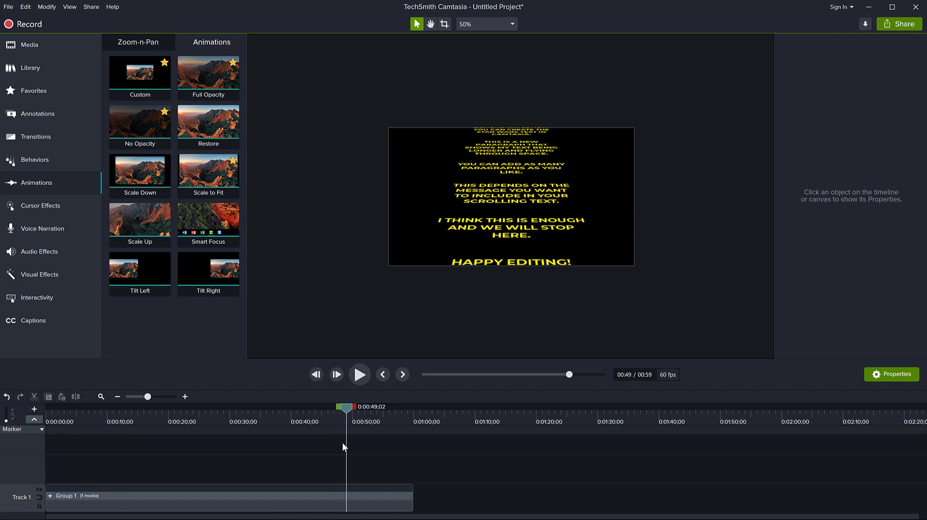
drag(343, 442, 349, 445)
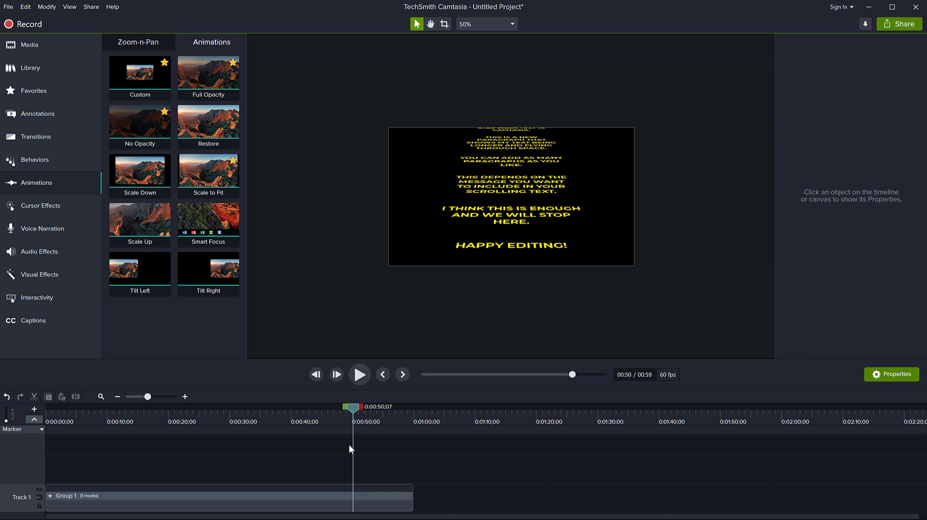
drag(348, 444, 276, 465)
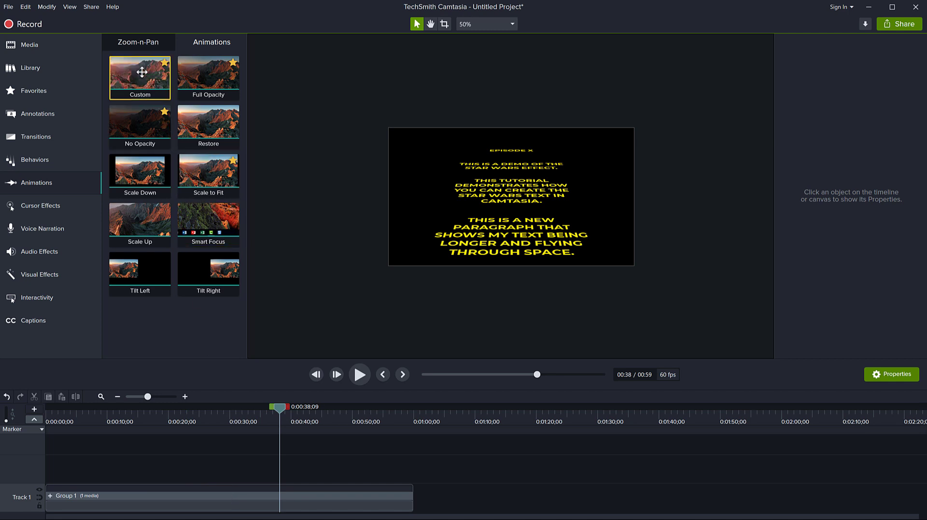
Add a Custom animation spanning nearly the whole Group 1 clip and set its easing to Linear
mouse_move(142, 72)
mouse_down()
mouse_move(163, 271)
mouse_move(90, 455)
mouse_move(89, 504)
mouse_move(60, 507)
mouse_move(405, 506)
mouse_up()
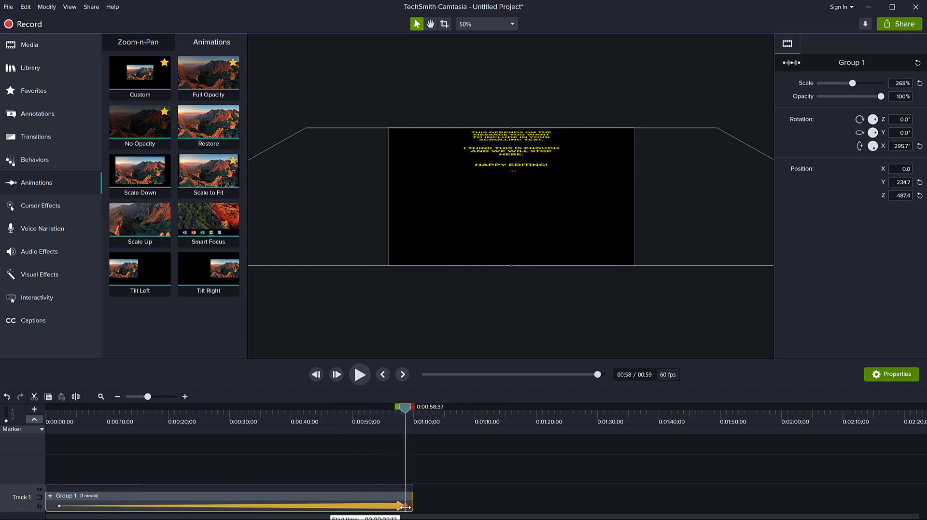
right_click(395, 507)
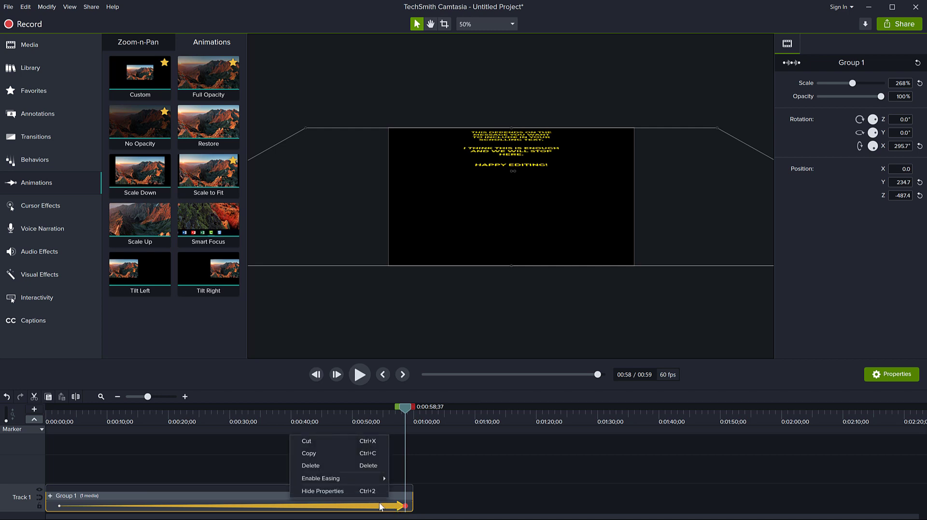
mouse_move(349, 479)
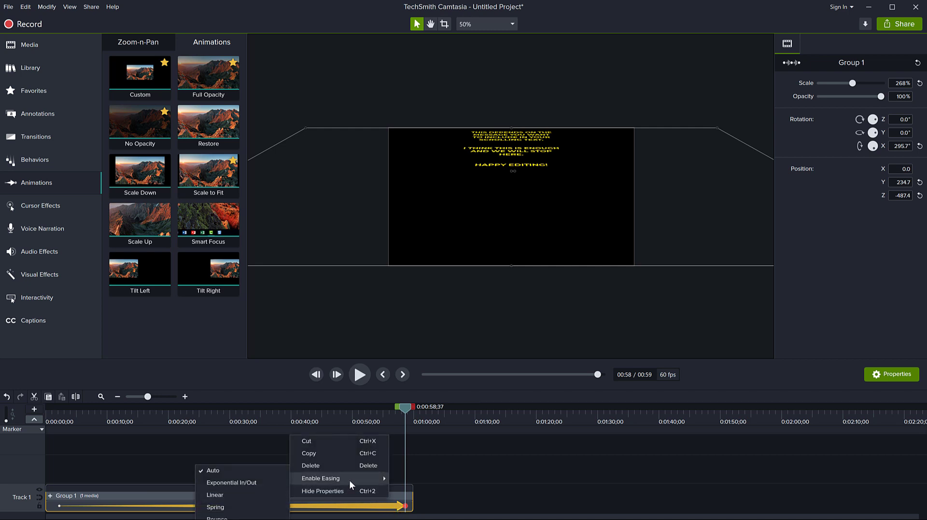
click(250, 494)
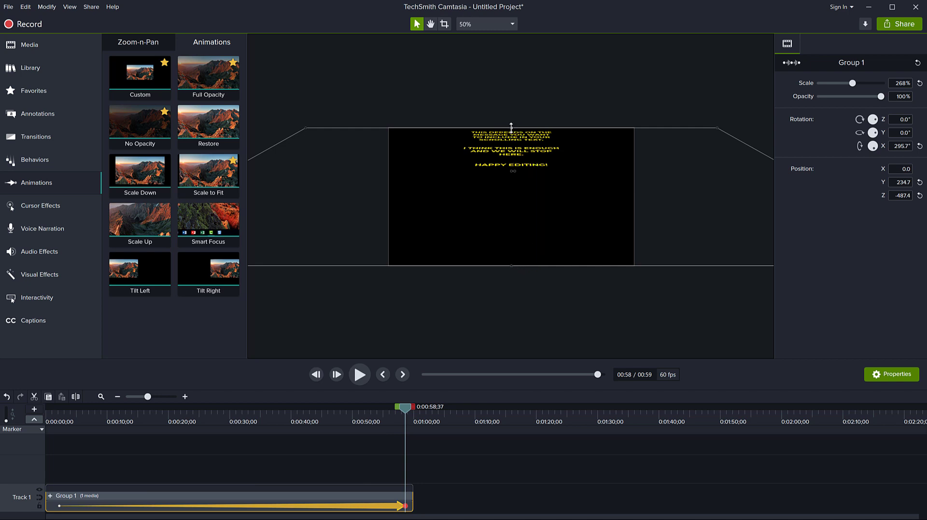
drag(511, 129, 515, 144)
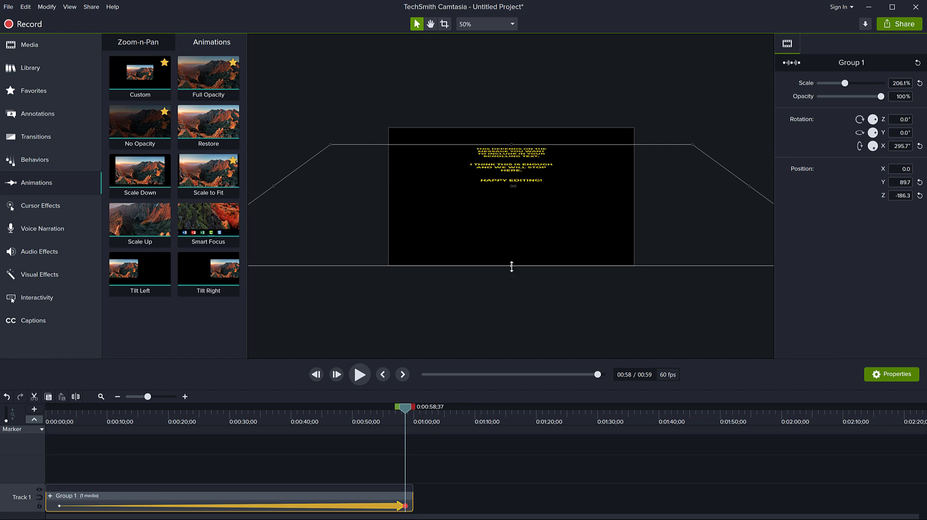
mouse_move(406, 407)
mouse_down()
mouse_move(198, 402)
mouse_move(405, 394)
mouse_up()
drag(513, 144, 512, 127)
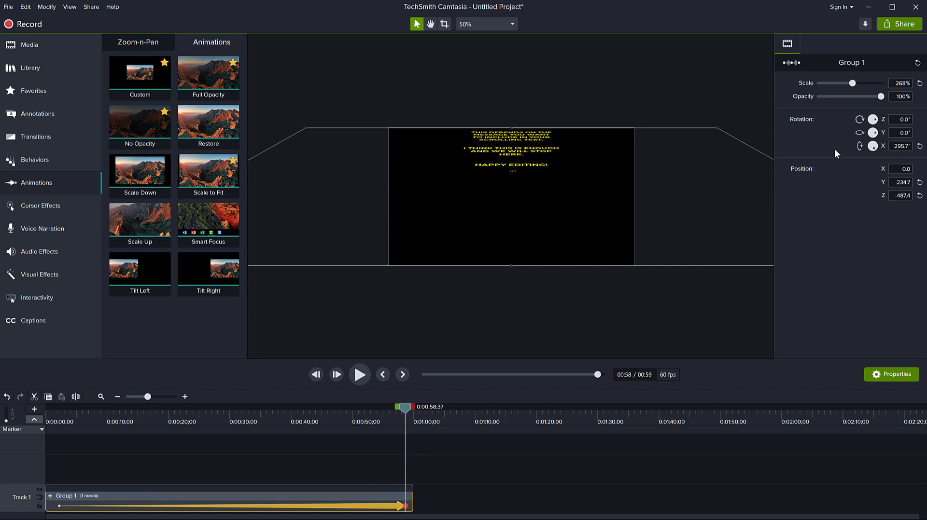
At the animation's end, tilt the group further back to an X rotation of about 283.6°
drag(874, 150, 874, 147)
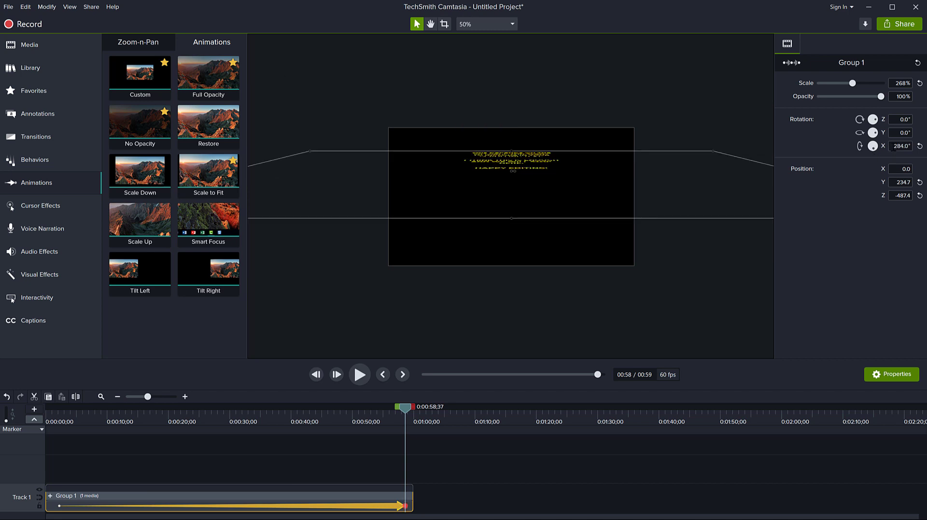
click(900, 146)
scroll(900, 146, down, 6)
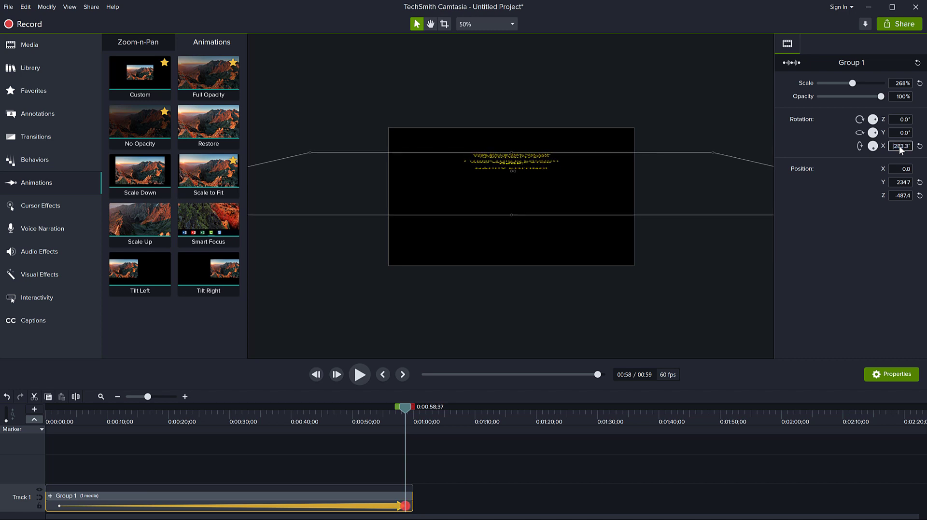
scroll(899, 148, up, 10)
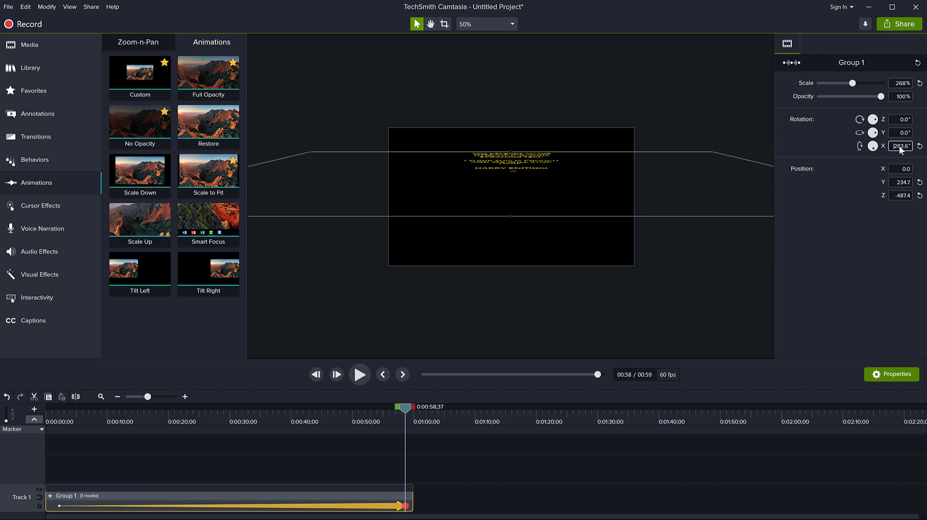
Adjust Group 1's X rotation at the animation's end to 286.6°
scroll(899, 145, up, 12)
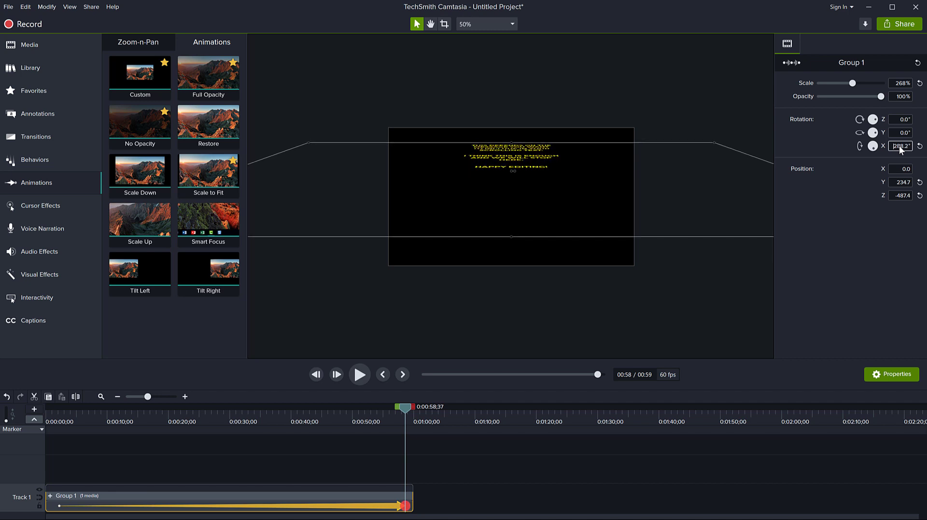
scroll(898, 146, up, 6)
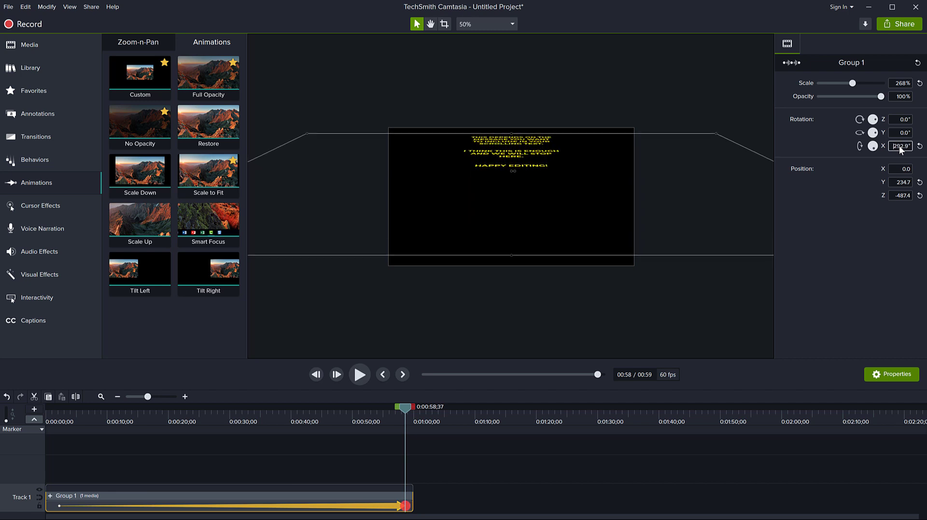
scroll(898, 146, down, 20)
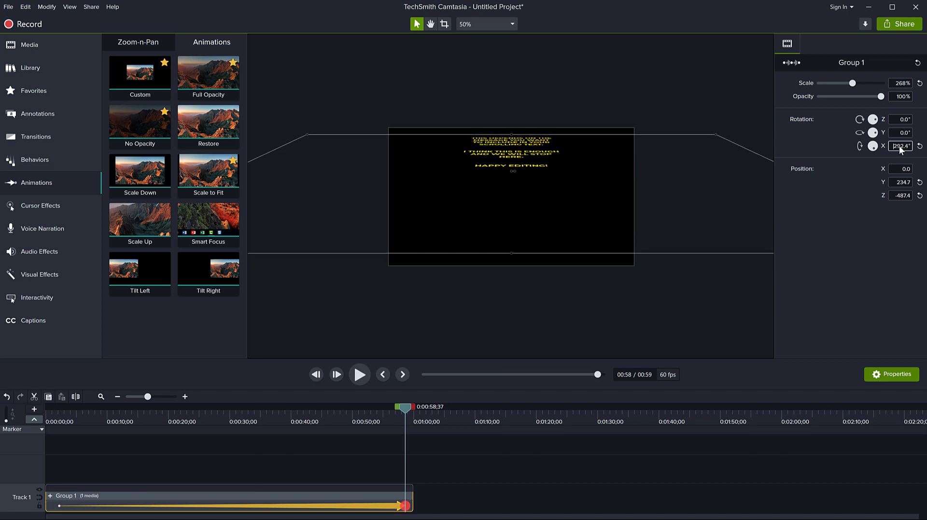
scroll(899, 146, down, 20)
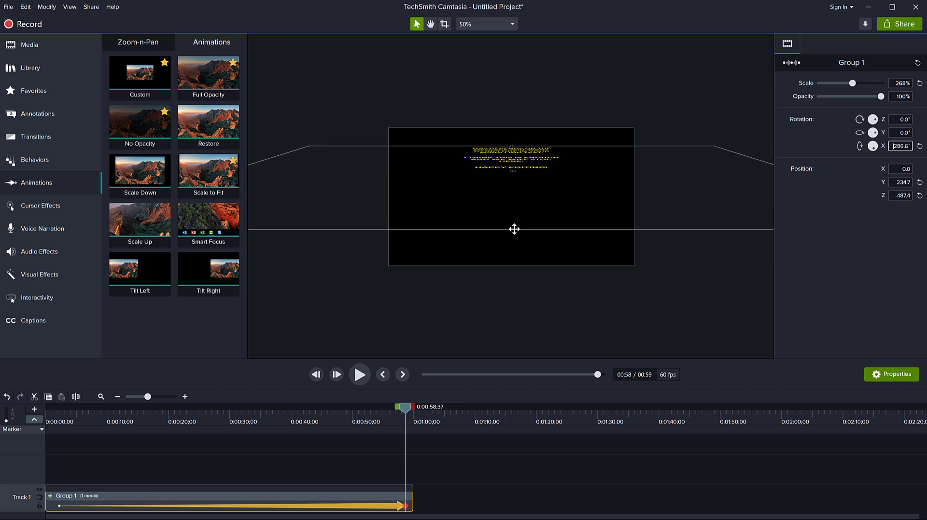
Resize and reposition Group 1 at the animation's end to about 356.3% scale, Y 246.6 and Z -527.4, with its lower edge along the frame's bottom
drag(511, 230, 511, 266)
mouse_move(511, 139)
mouse_down()
mouse_move(511, 131)
mouse_move(532, 153)
mouse_move(511, 127)
mouse_up()
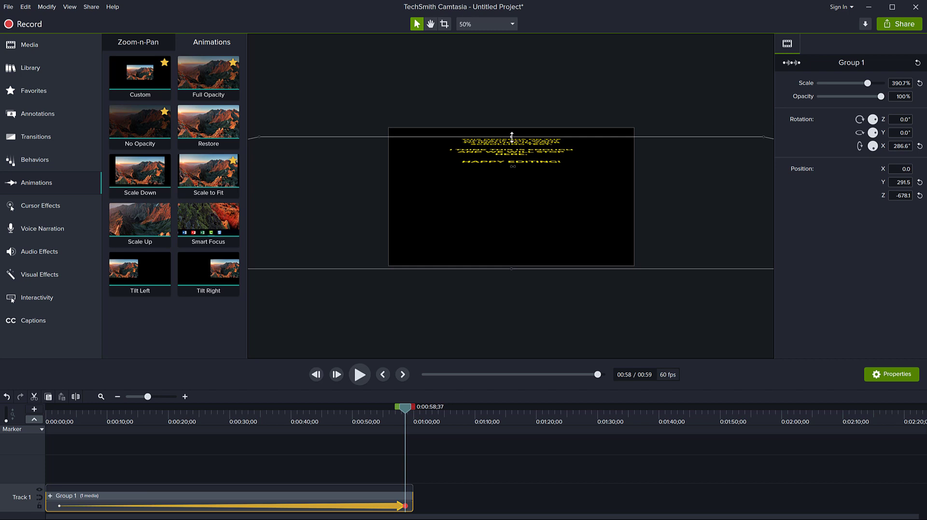
scroll(575, 198, down, 4)
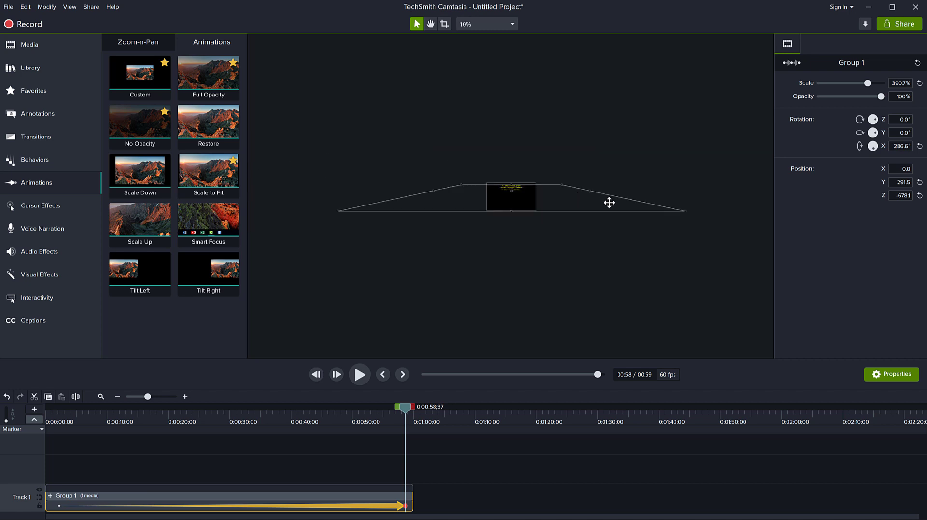
drag(589, 190, 568, 192)
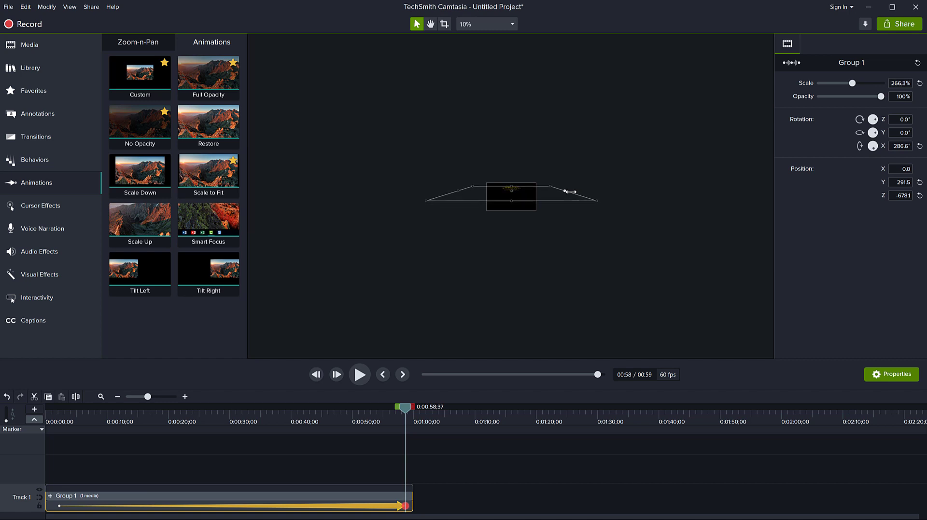
scroll(521, 192, up, 4)
drag(513, 217, 512, 265)
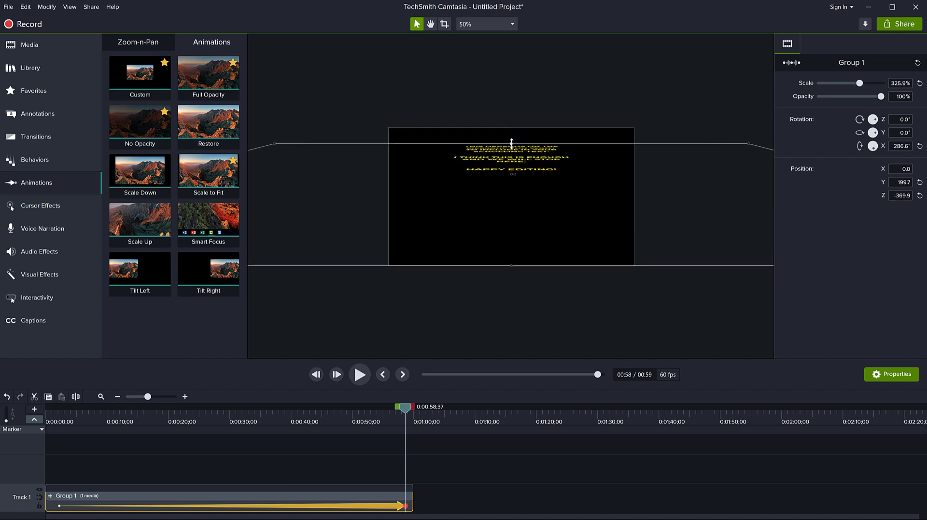
drag(511, 143, 510, 140)
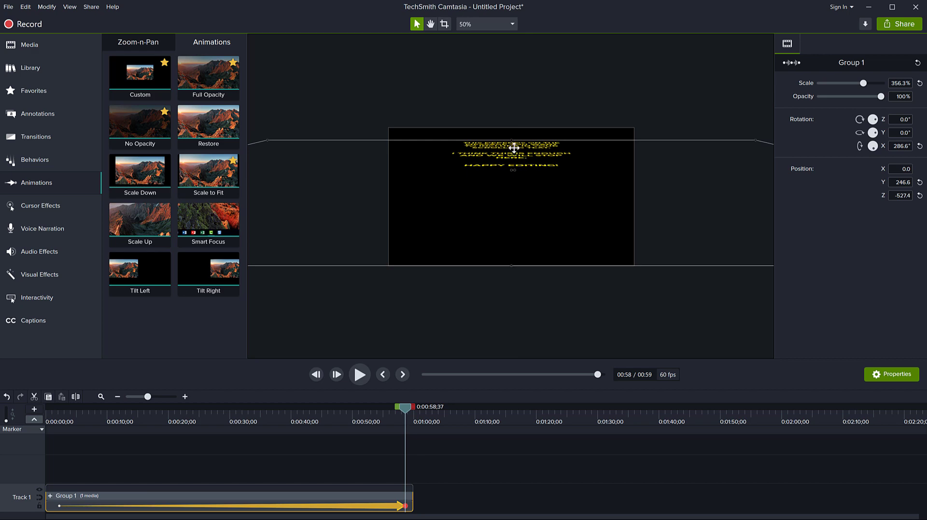
Examine the tilted text around 30 seconds, including the bounds of the text callout inside Group 1, and reselect the group
drag(401, 407, 231, 479)
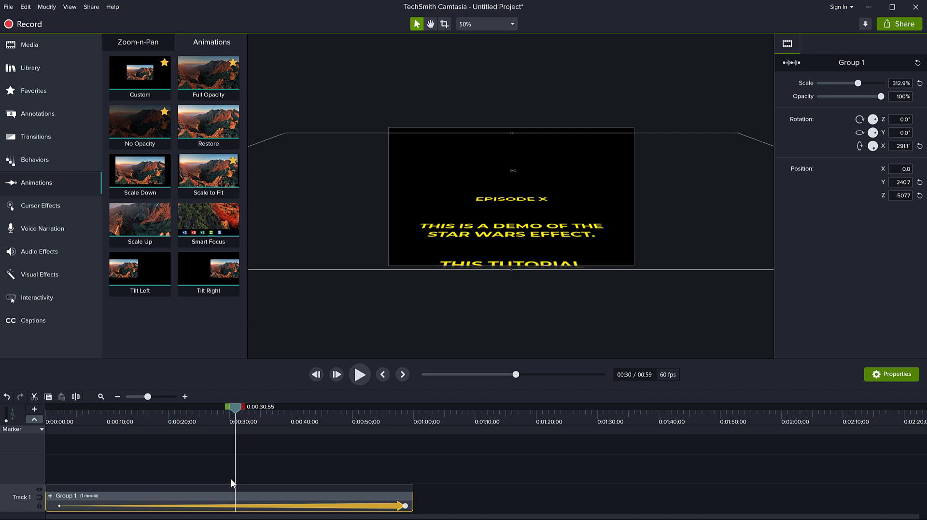
click(50, 496)
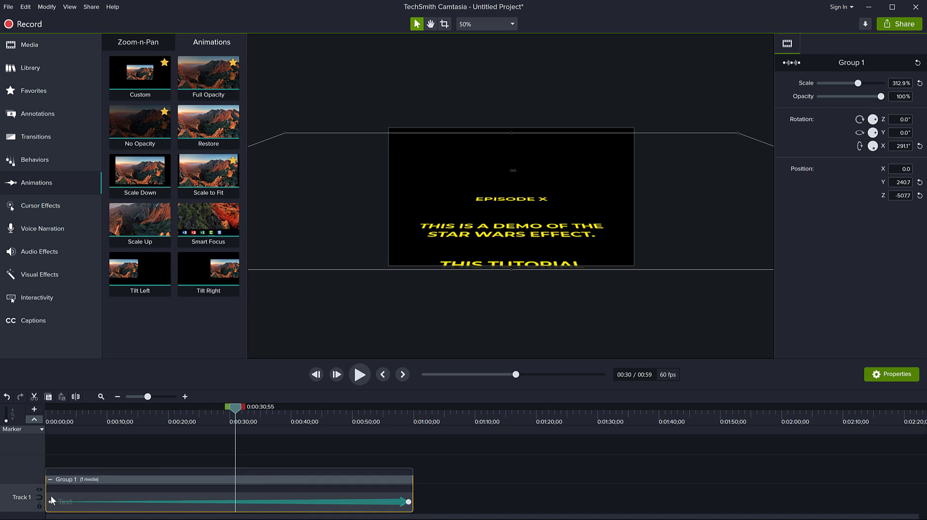
click(323, 495)
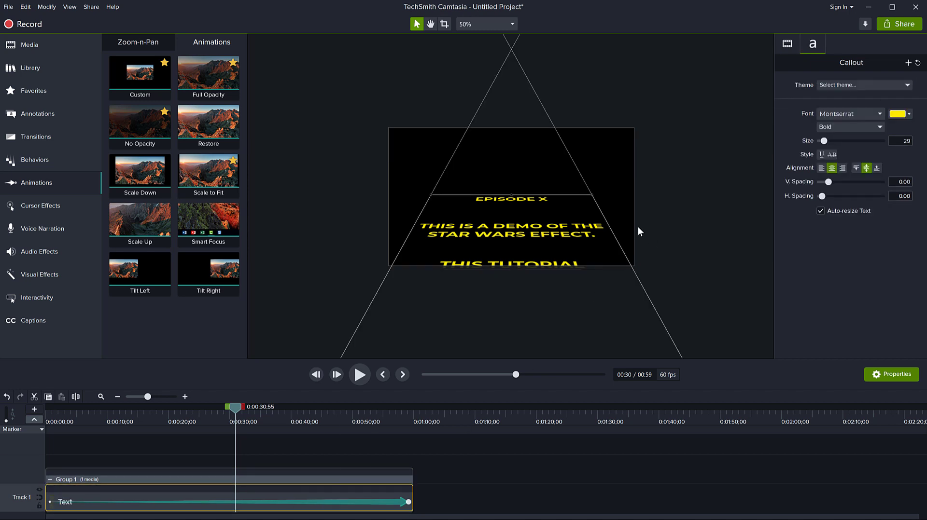
scroll(638, 226, up, 1)
scroll(638, 226, down, 2)
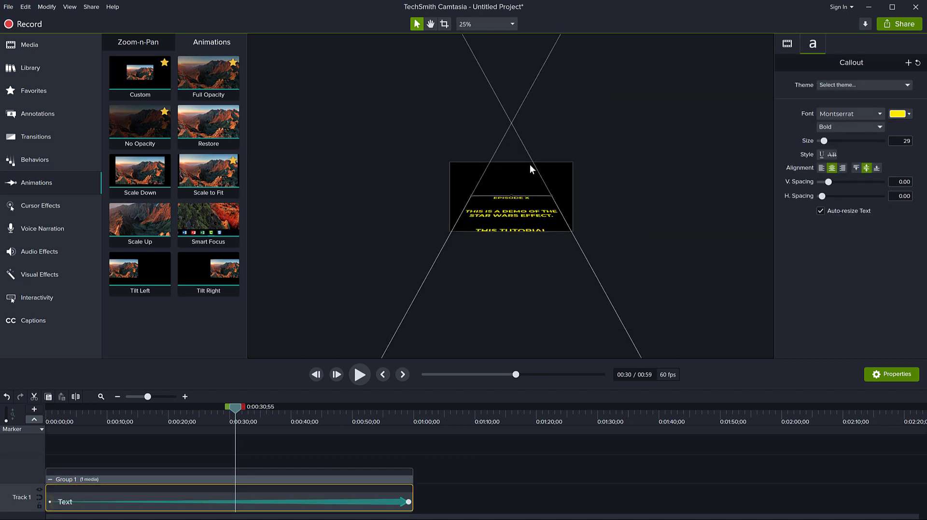
scroll(529, 164, down, 1)
scroll(551, 195, up, 1)
scroll(580, 249, down, 1)
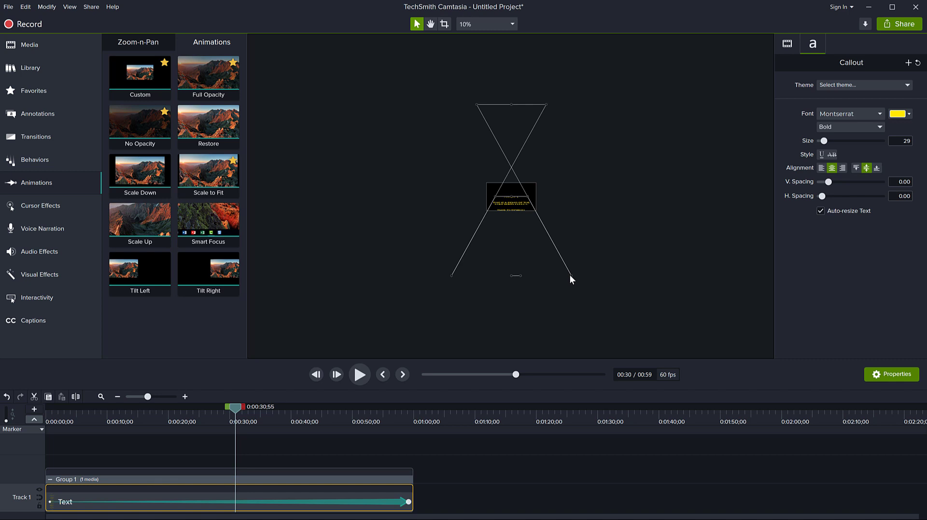
click(641, 237)
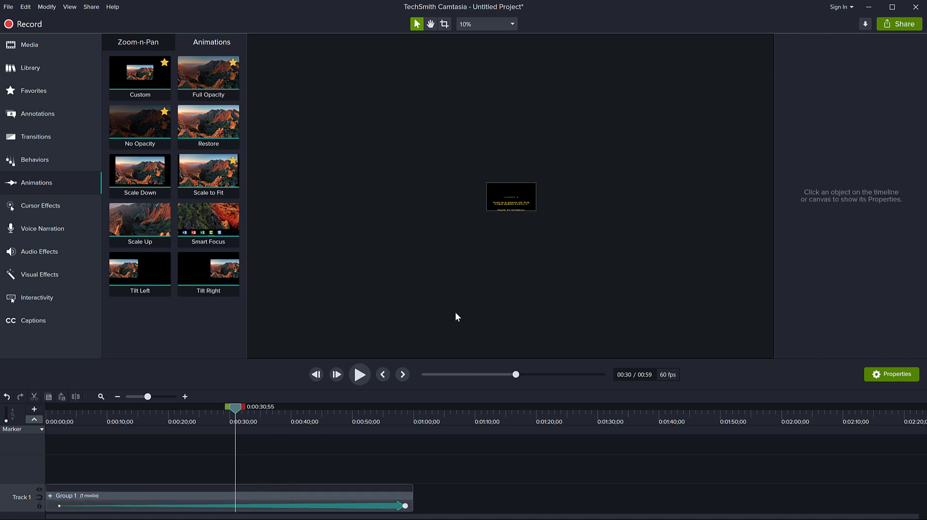
scroll(362, 324, up, 3)
click(529, 250)
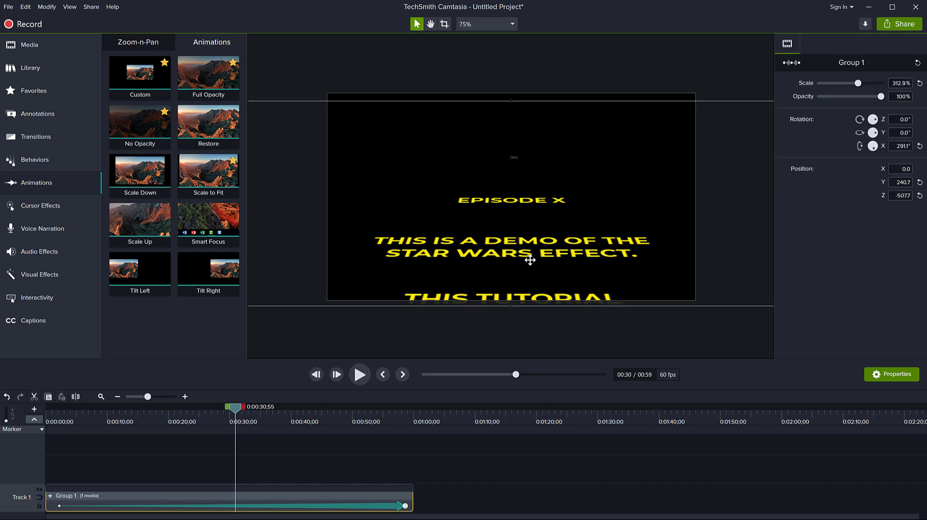
Try reducing Group 1's scale to about 305% around 30 seconds, and undo the change
scroll(533, 291, down, 2)
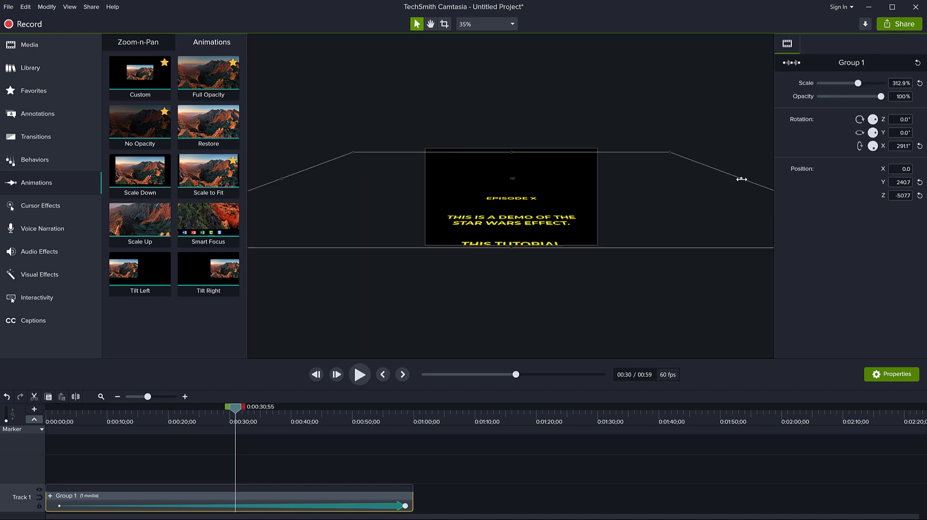
drag(742, 180, 735, 180)
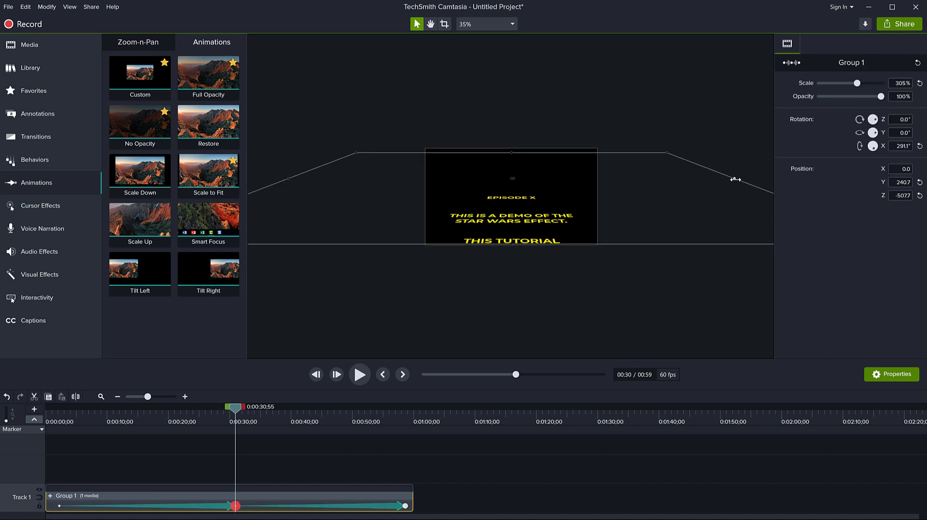
key(ctrl+z)
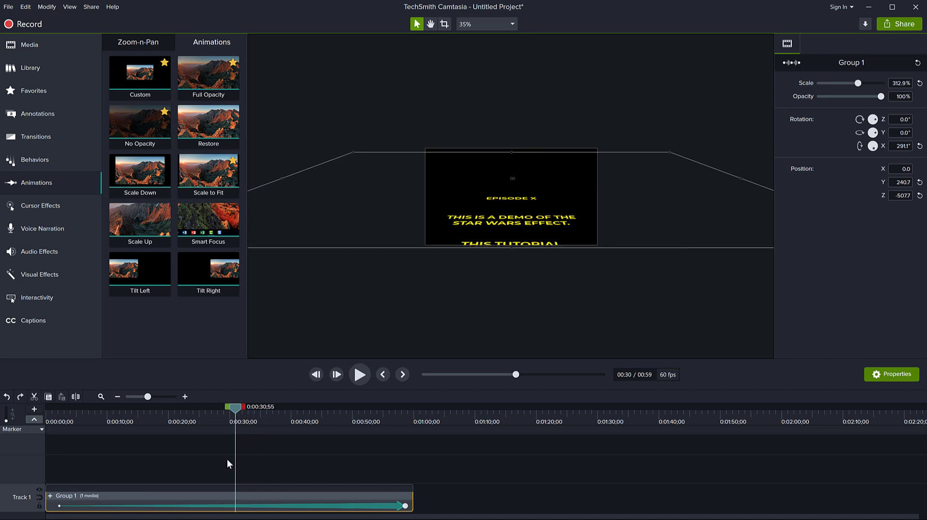
Try reducing Group 1's scale to about 282.2% at the animation's end, revert it, and deselect the group
drag(234, 406, 407, 439)
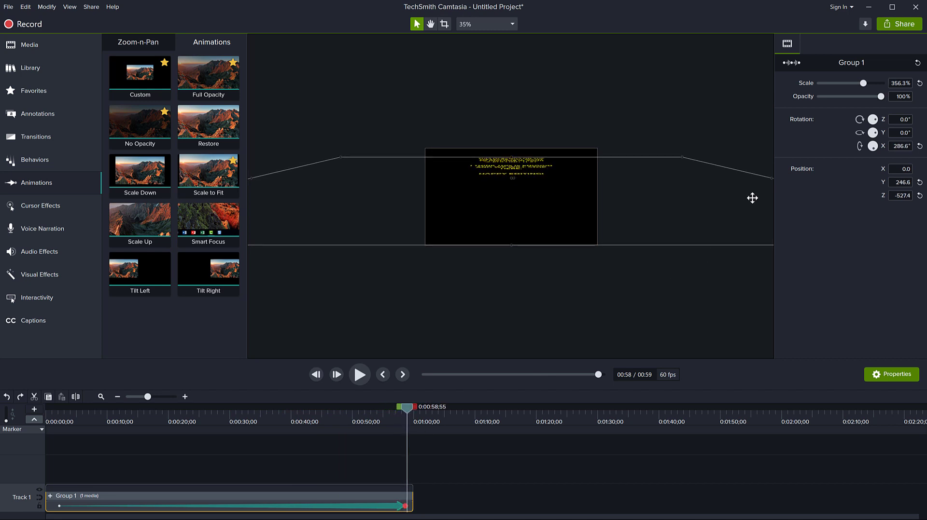
drag(770, 178, 727, 183)
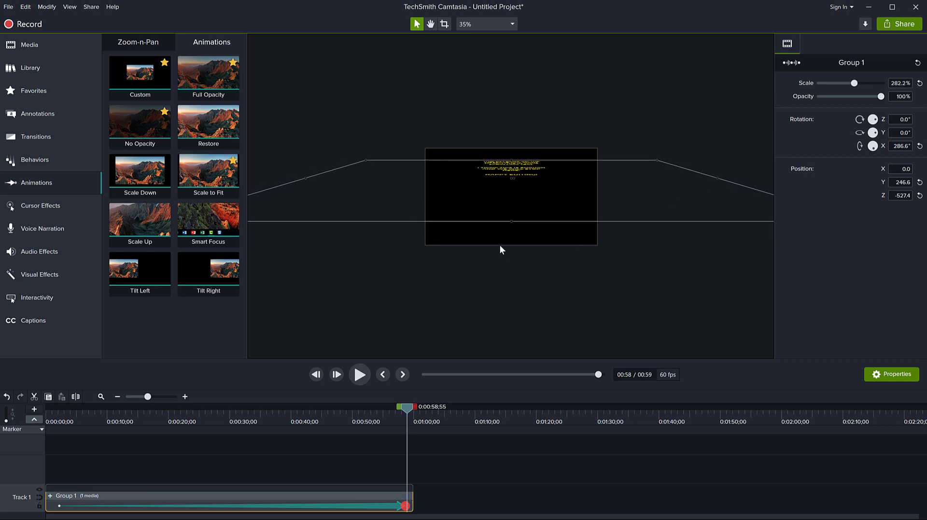
mouse_move(511, 225)
mouse_down()
mouse_move(510, 245)
mouse_move(511, 231)
mouse_up()
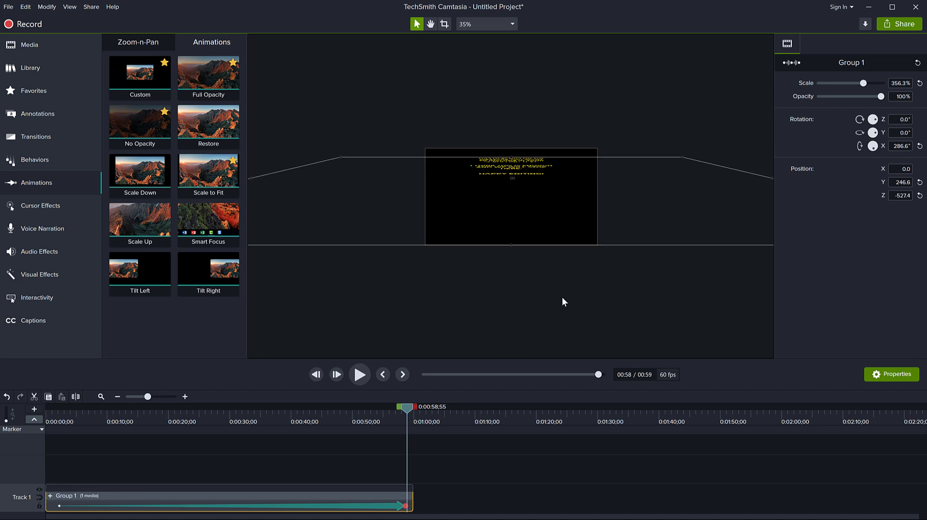
click(499, 110)
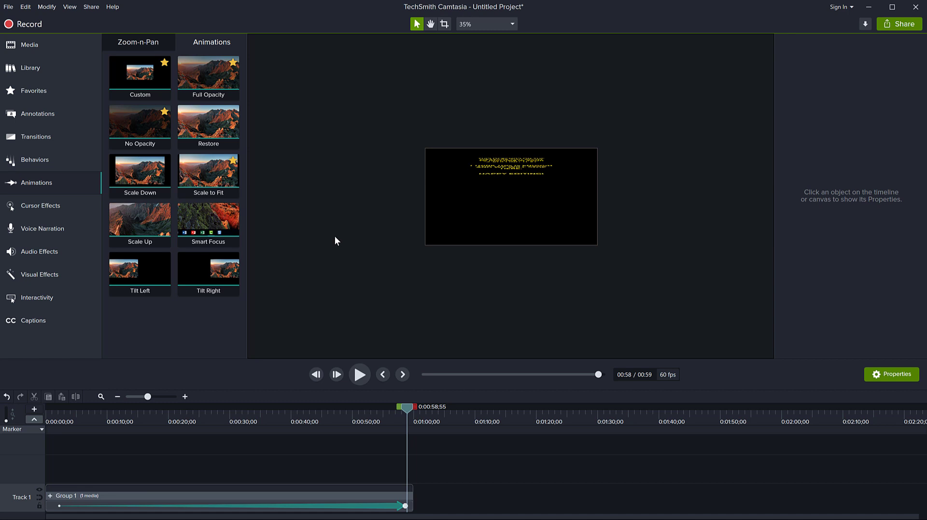
click(47, 118)
click(164, 44)
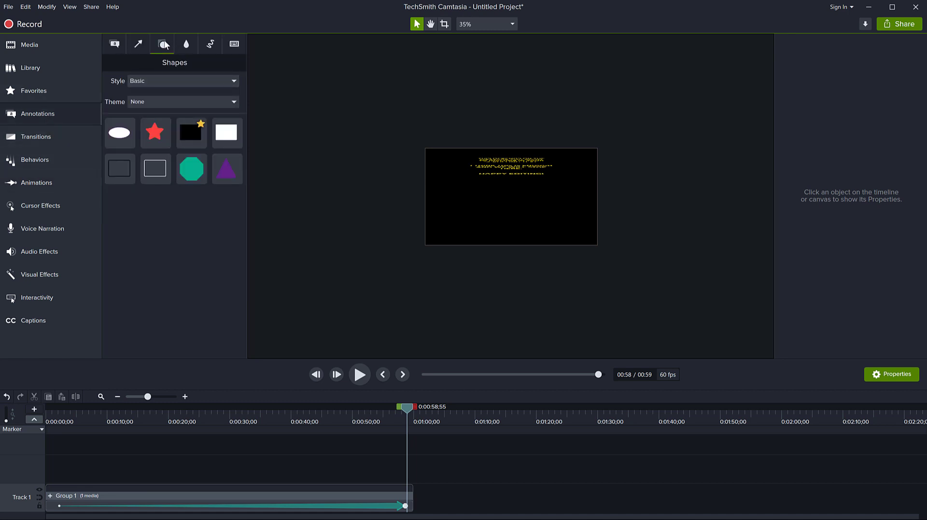
scroll(443, 204, up, 5)
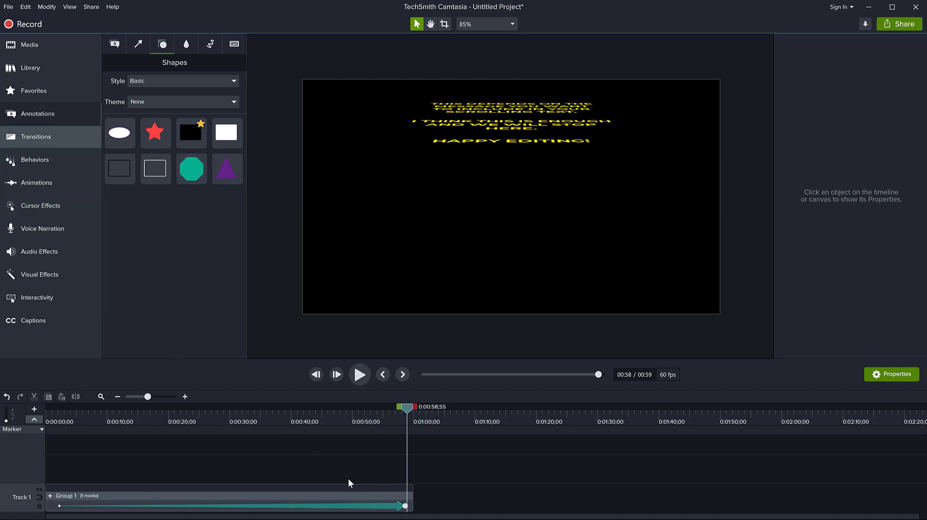
Add a Fade transition at the end of Group 1 and lengthen it to start at about 53.5 seconds
click(57, 142)
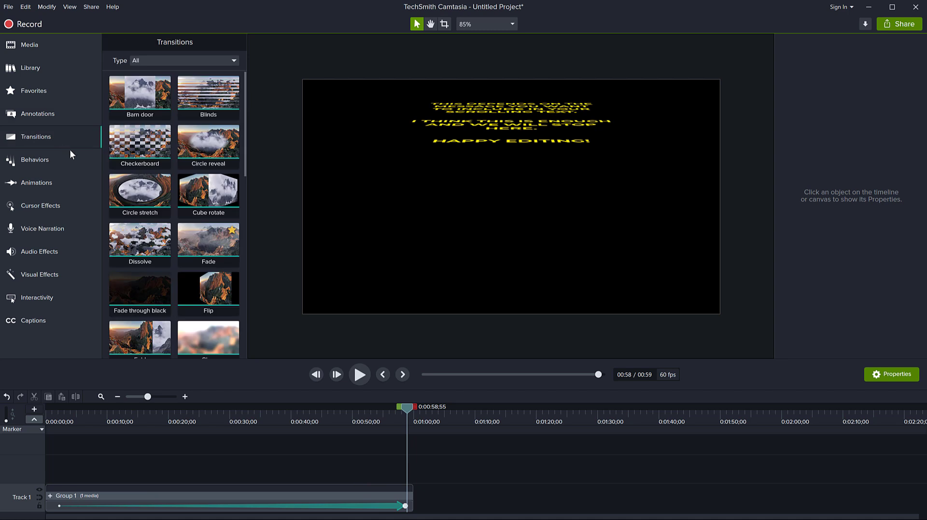
drag(203, 259, 399, 503)
scroll(432, 505, up, 5)
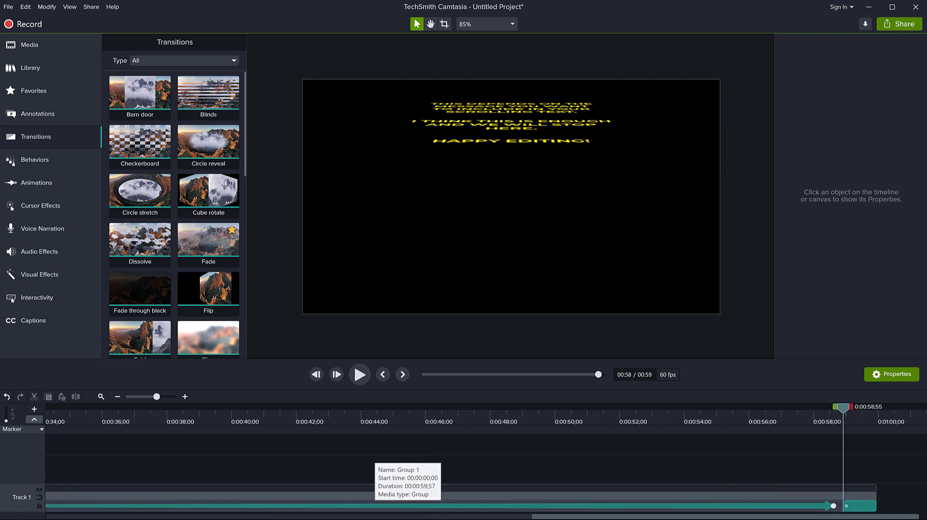
drag(846, 506, 671, 512)
Extend Group 1's animation nearly to the clip's end, and preview the fade-out from about 53 seconds
drag(833, 506, 869, 506)
click(669, 417)
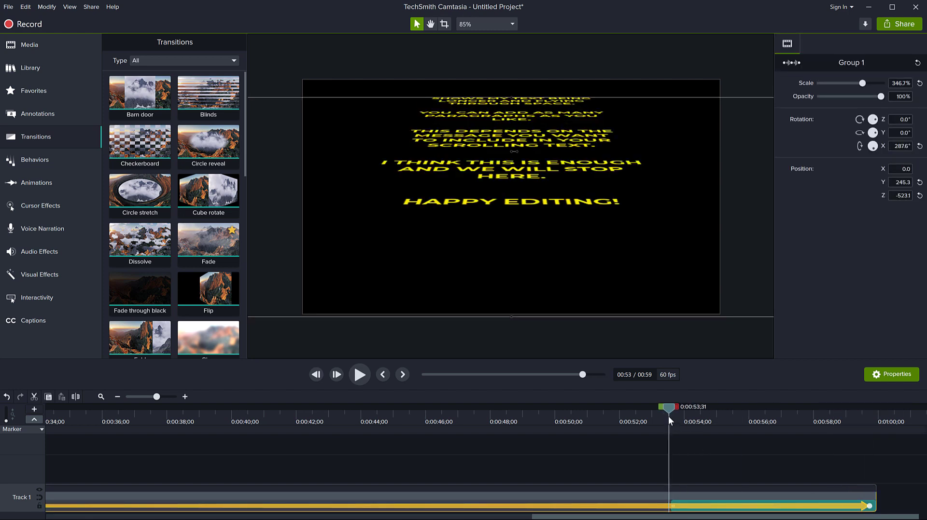
key(space)
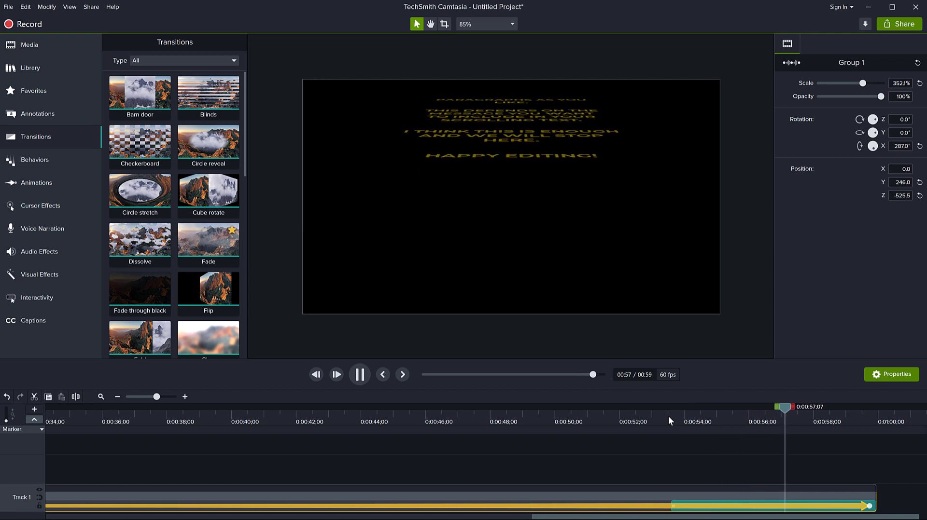
key(space)
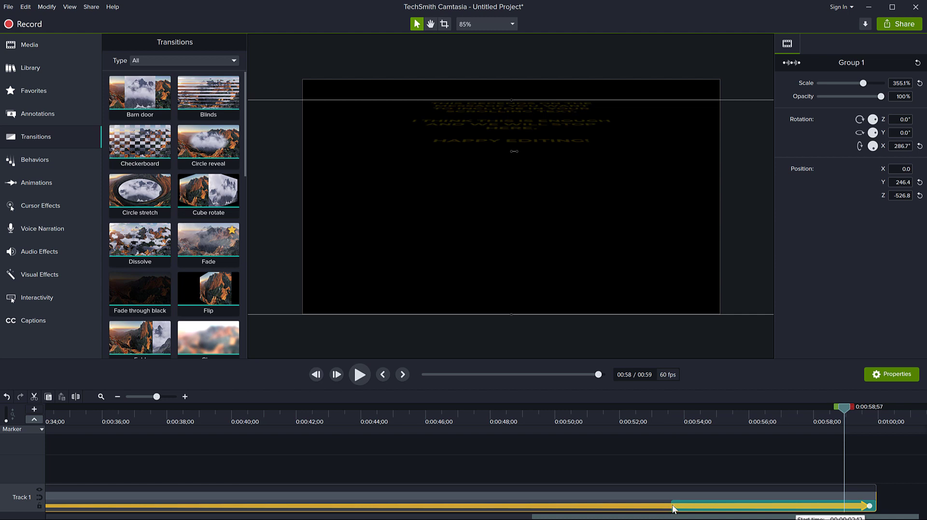
Shorten the Fade transition to start just before 56 seconds, and preview the clip's ending
click(738, 507)
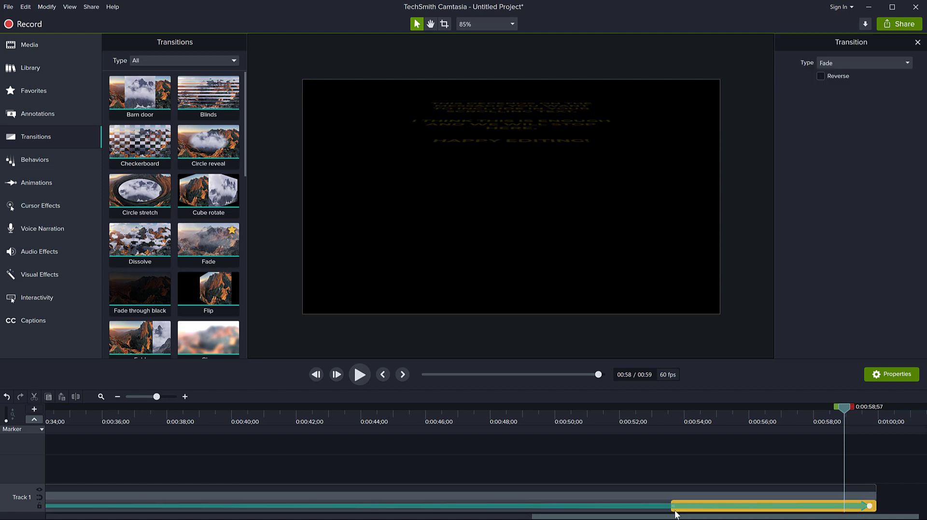
drag(676, 515, 739, 514)
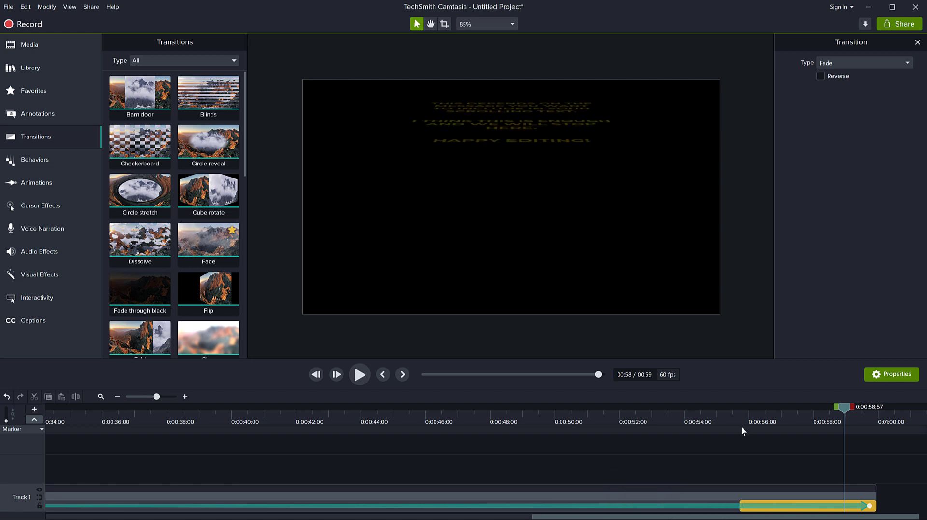
click(731, 410)
key(space)
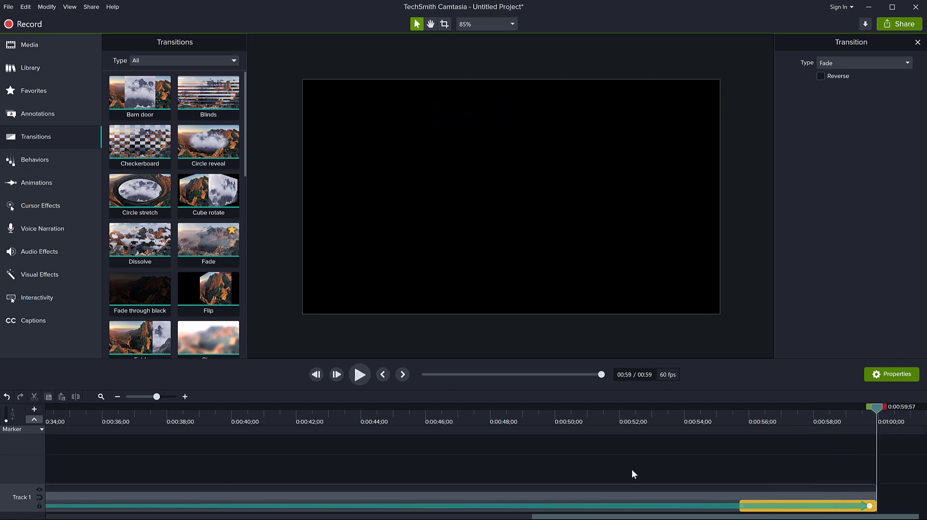
Scrub back to about 43 seconds to check the scrolling text, showing the whole clip in the timeline
drag(891, 407, 347, 416)
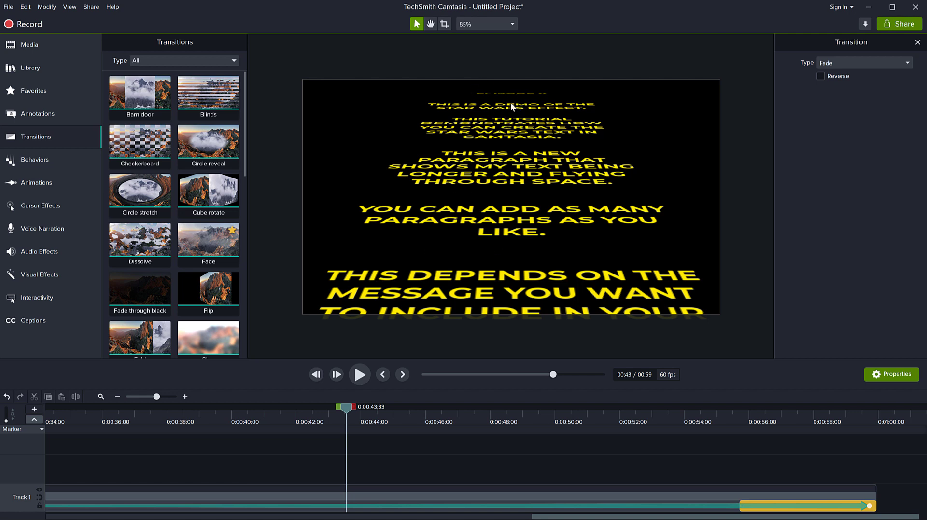
scroll(634, 459, down, 3)
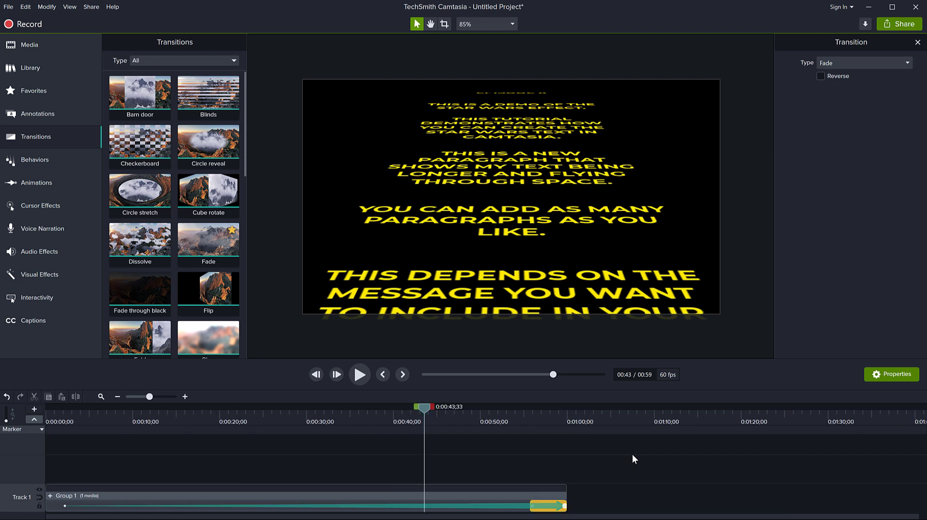
Cover the upper half of the canvas with a black rectangle shape, giving it a gradient fill and a 180° rotation
click(24, 112)
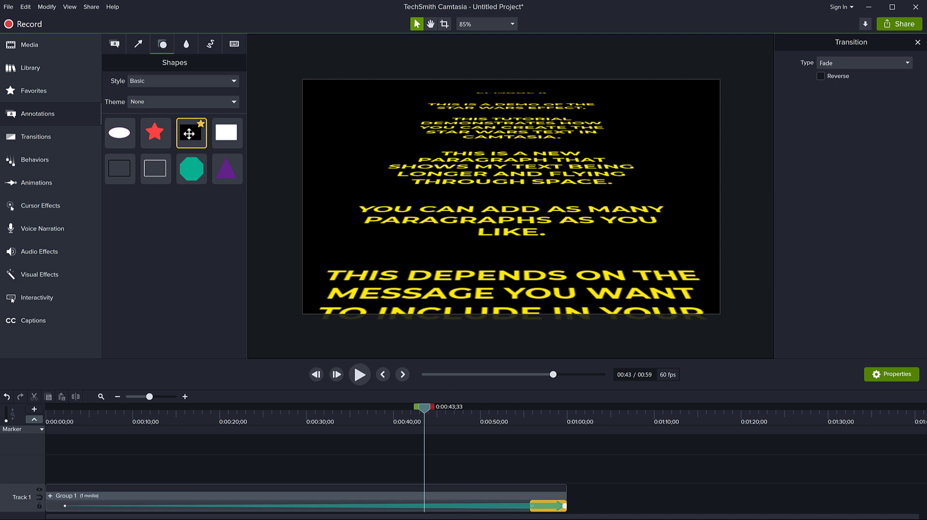
drag(188, 133, 722, 196)
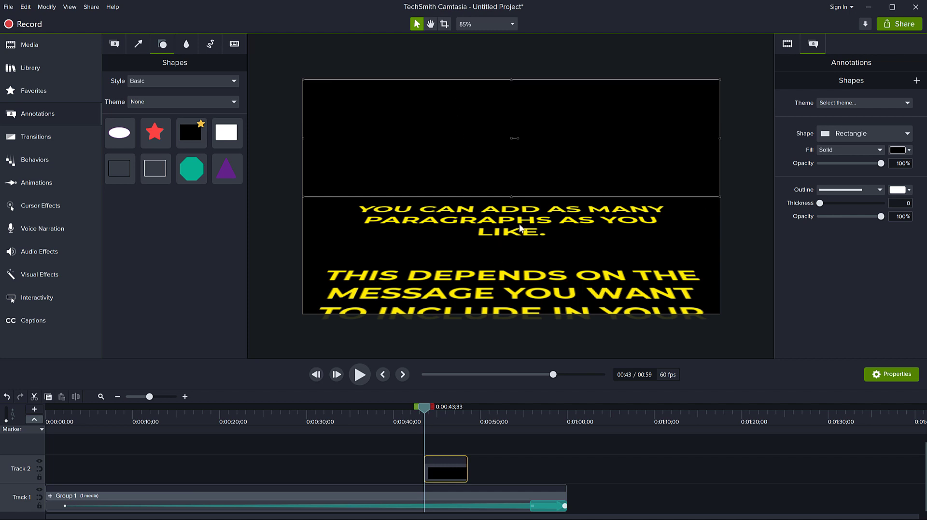
click(879, 150)
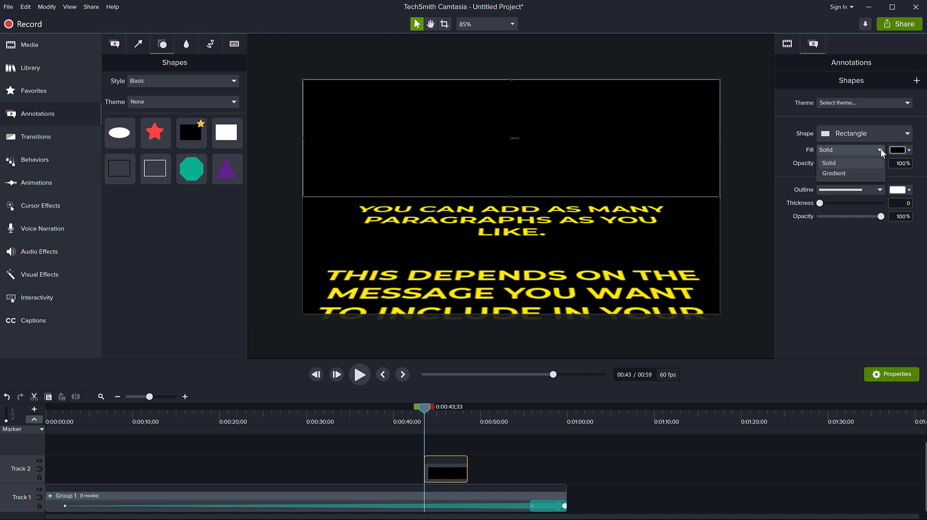
click(853, 173)
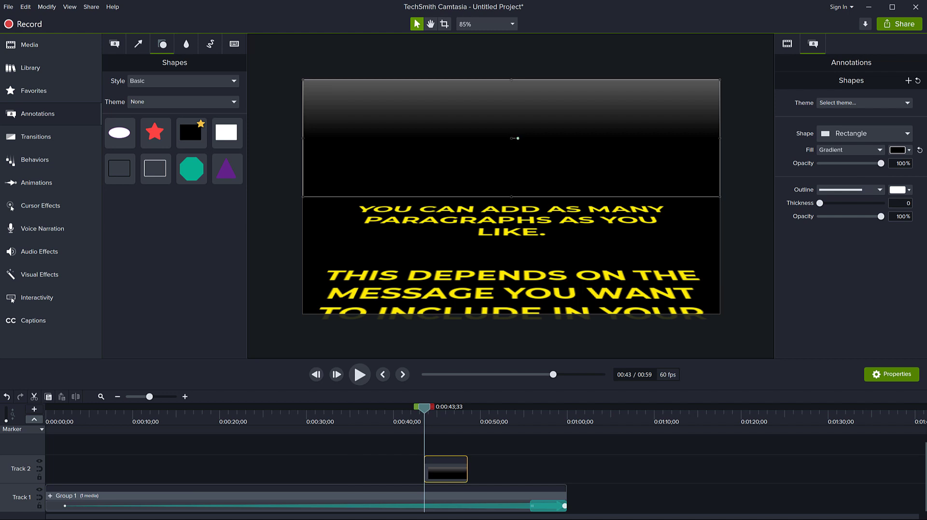
drag(518, 138, 504, 138)
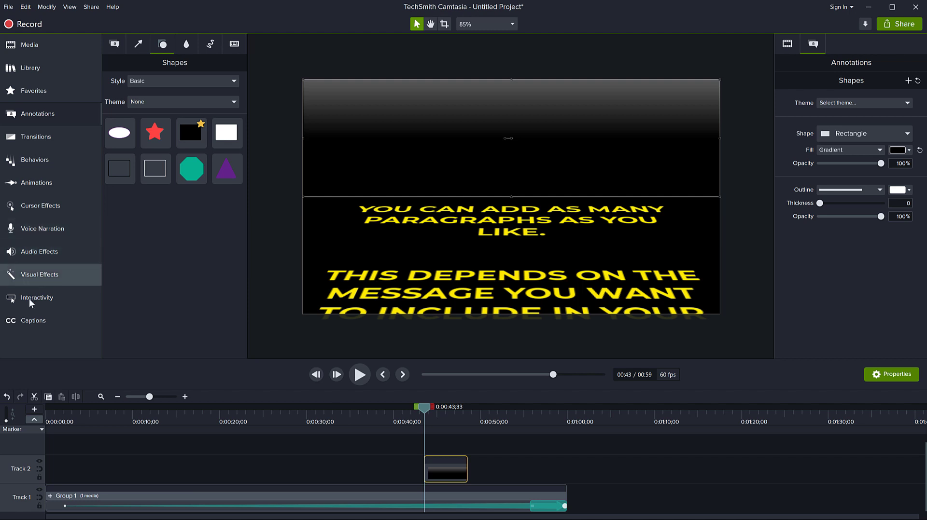
Apply the Remove a Color effect to the rectangle, sampling black from its gradient as the colour to remove
click(26, 275)
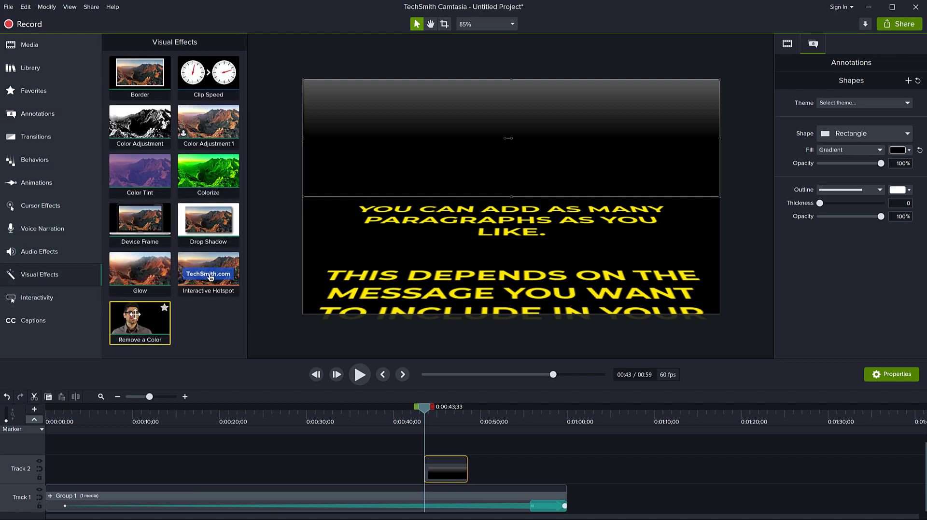
drag(135, 314, 445, 475)
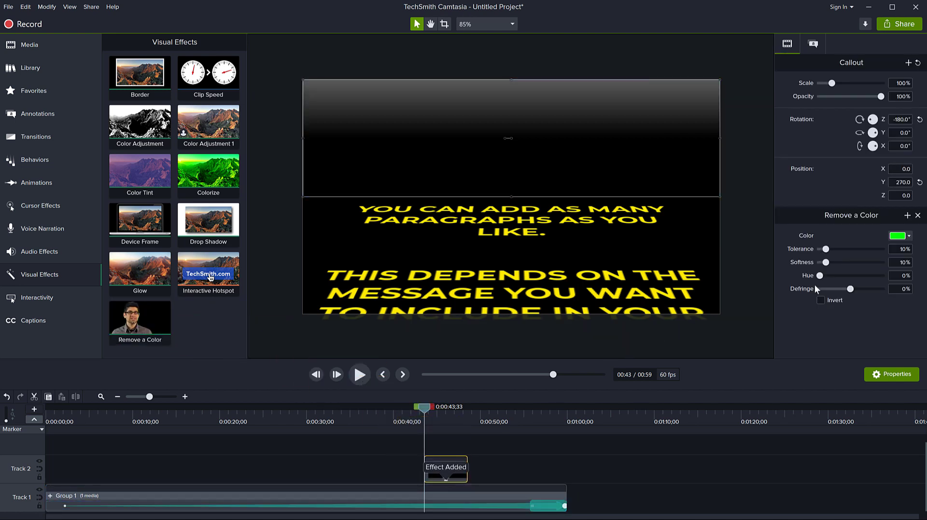
click(910, 238)
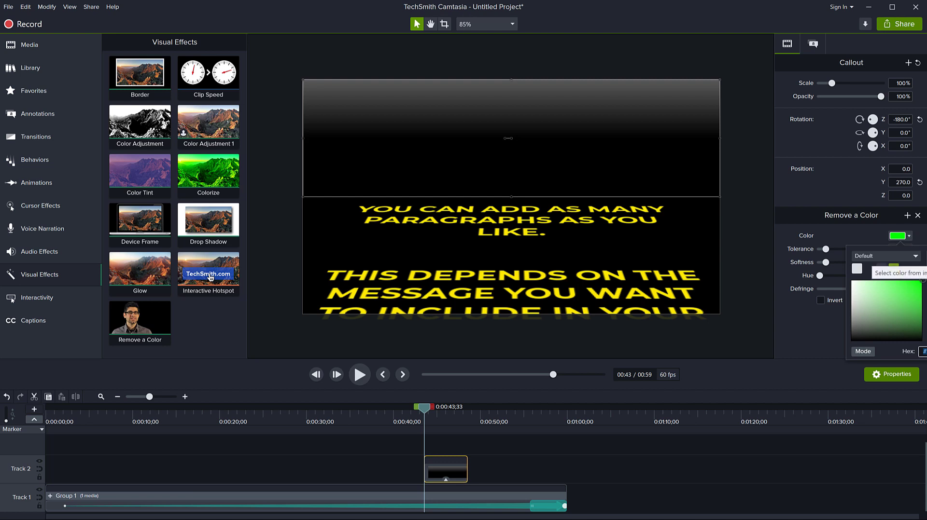
click(893, 267)
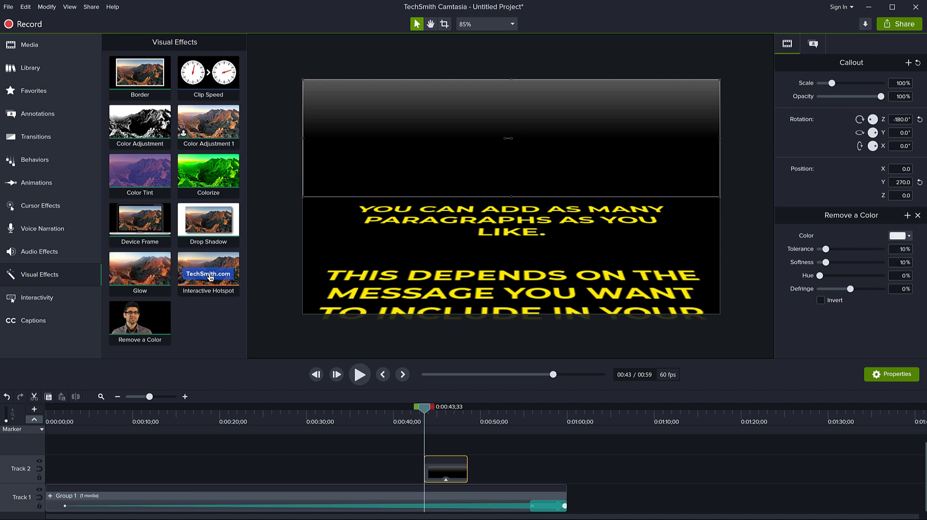
click(548, 179)
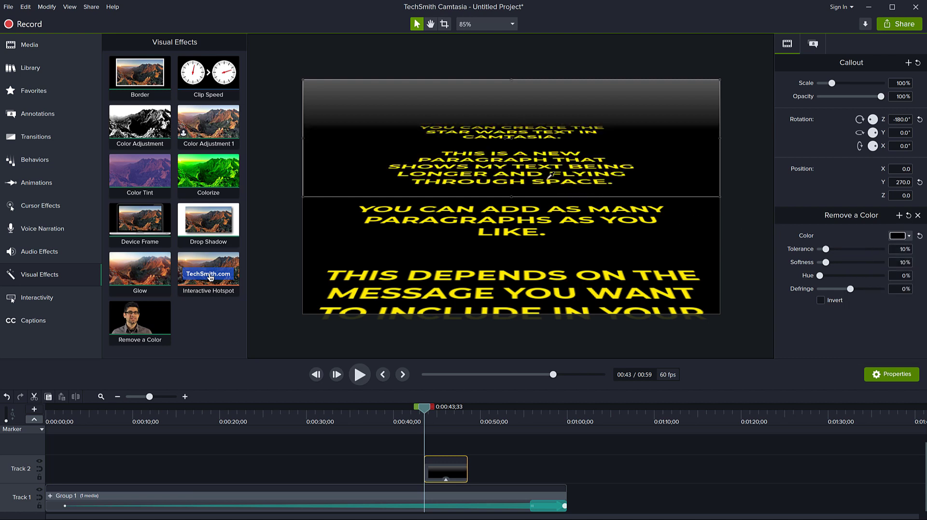
Extend the rectangle's lower edge slightly, and try the Remove a Color effect's Invert option and a different rotation
click(821, 301)
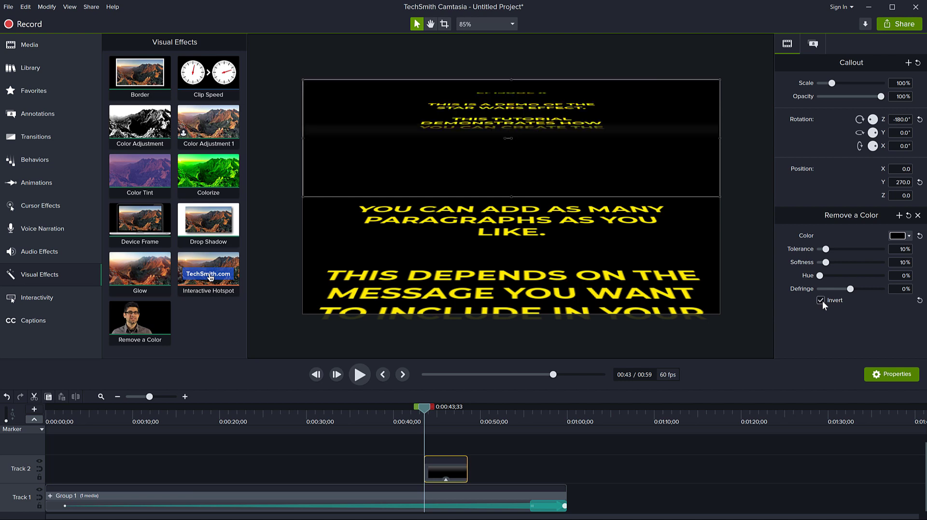
click(821, 301)
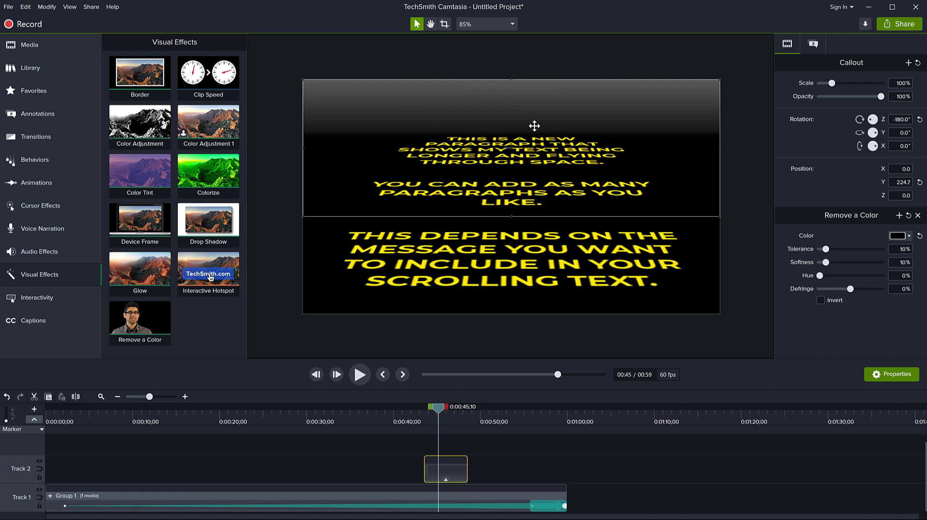
click(820, 300)
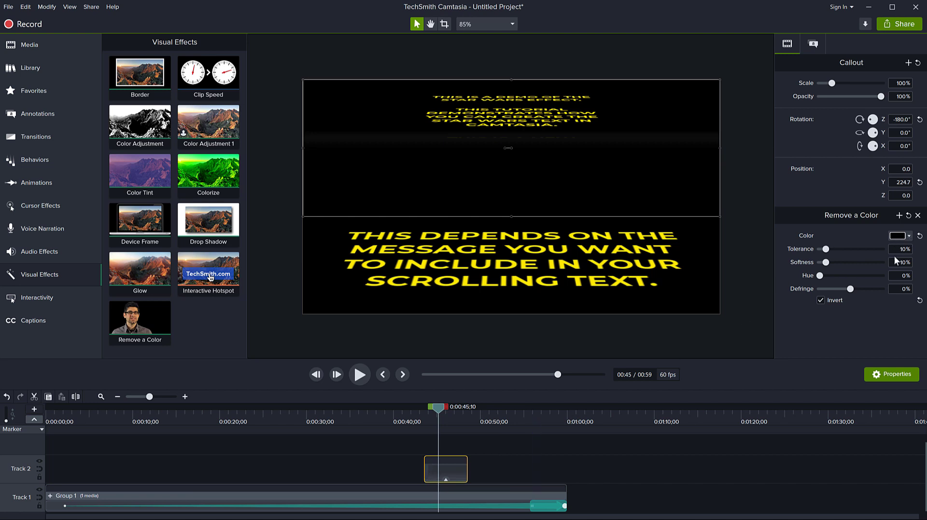
click(821, 300)
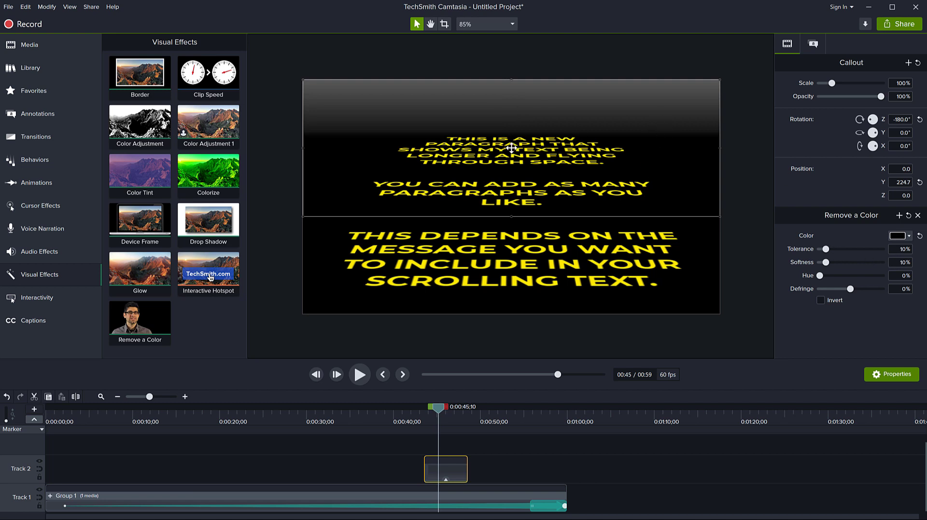
mouse_move(505, 148)
mouse_down()
mouse_move(518, 150)
mouse_move(505, 149)
mouse_up()
Stretch the rectangle clip to span Group 1's full duration, and wrap it in a group rotated 180°
drag(426, 474, 46, 473)
drag(467, 471, 567, 468)
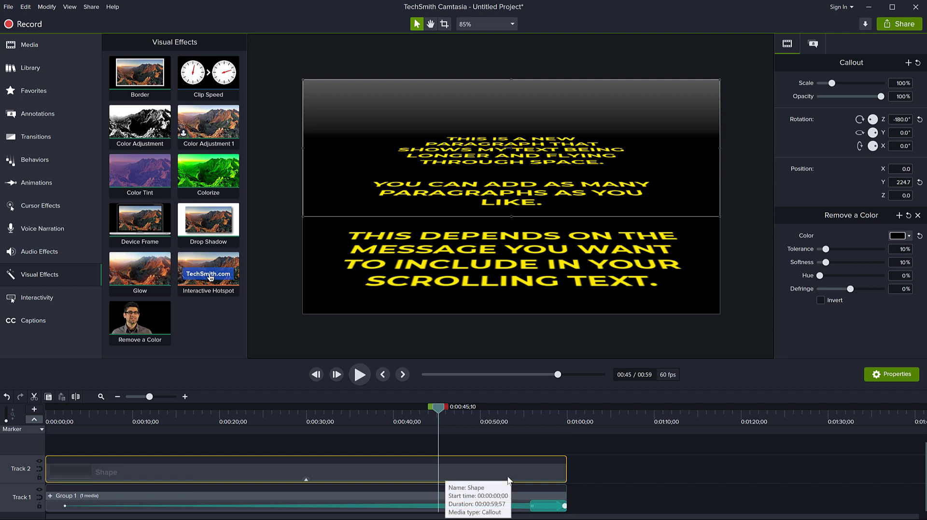
key(ctrl+g)
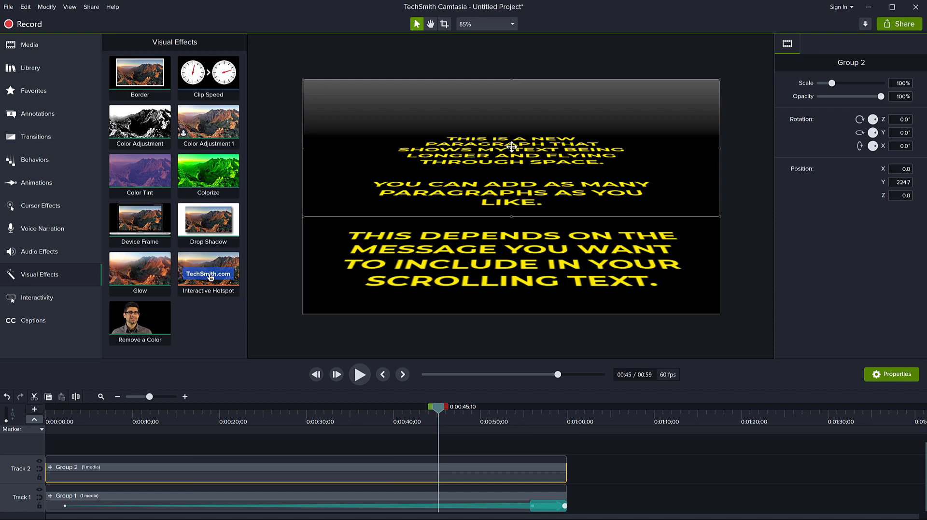
drag(517, 147, 505, 148)
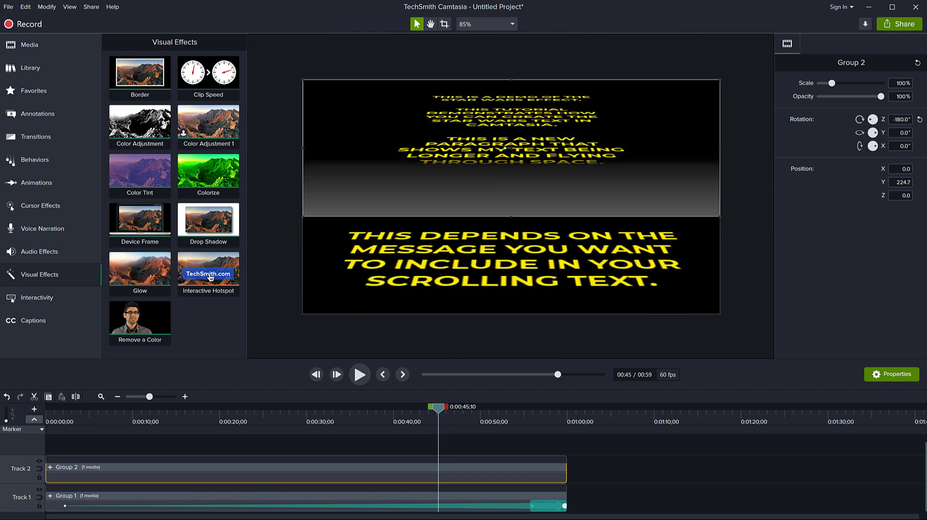
Invert the Remove a Color effect on the shape inside Group 2, with 0% tolerance and 47% softness
click(51, 465)
click(351, 467)
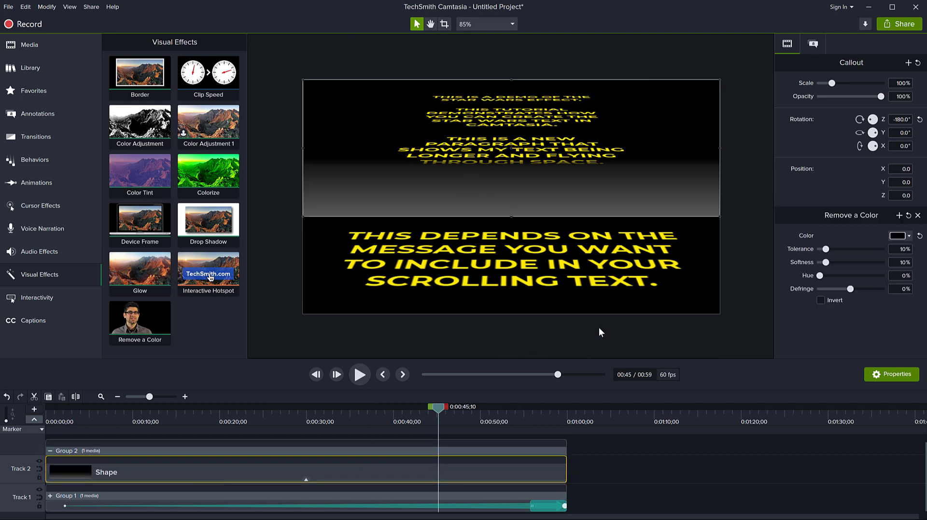
click(821, 300)
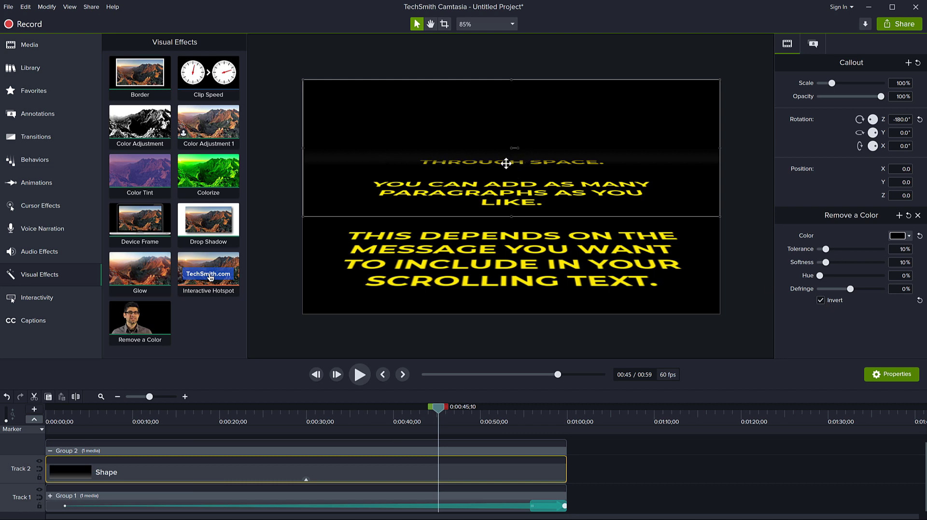
drag(826, 249, 852, 265)
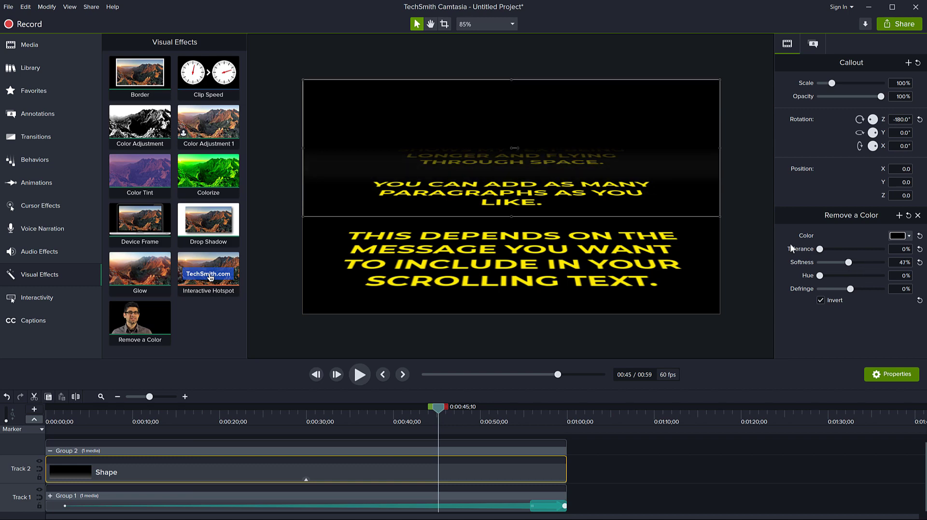
Resize and shift the fading shape to Y -291.2, extending it beyond the canvas's upper edge so only the farthest text fades
scroll(742, 225, up, 1)
scroll(743, 225, up, 1)
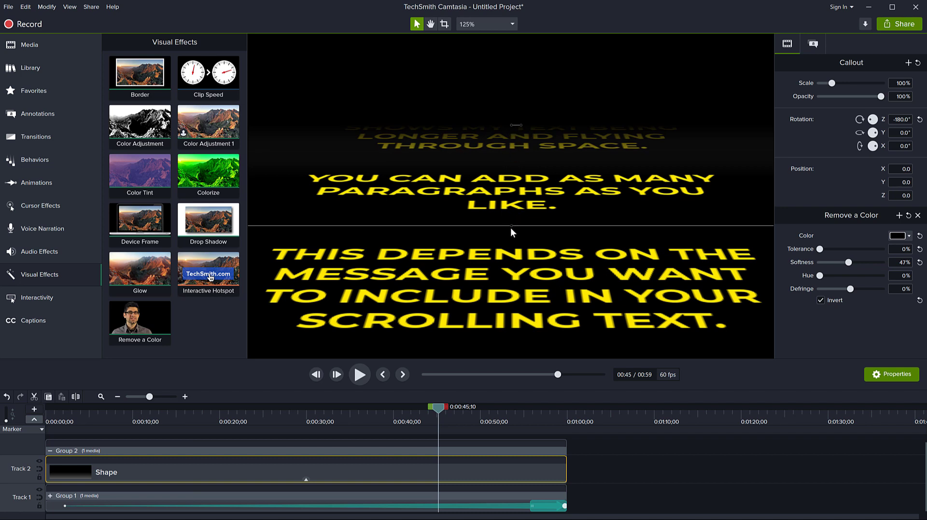
drag(511, 226, 511, 198)
scroll(538, 216, down, 5)
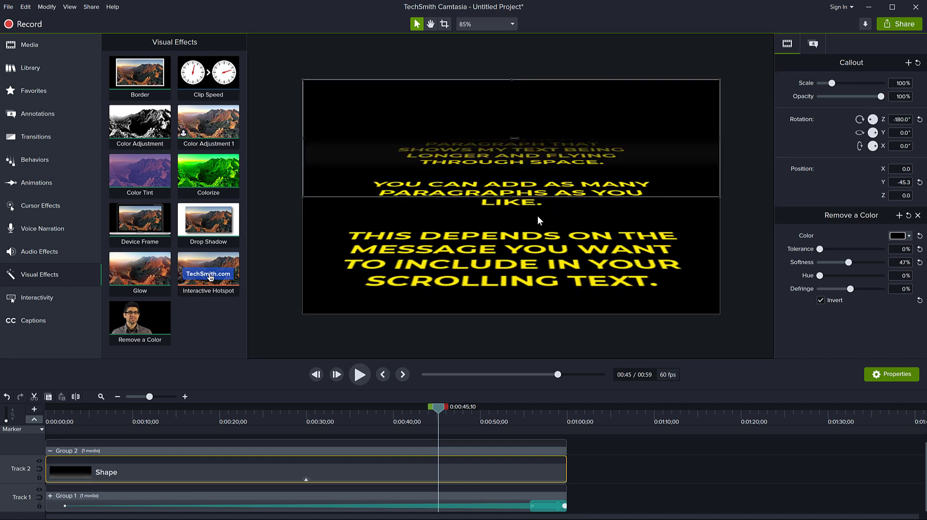
scroll(538, 216, down, 1)
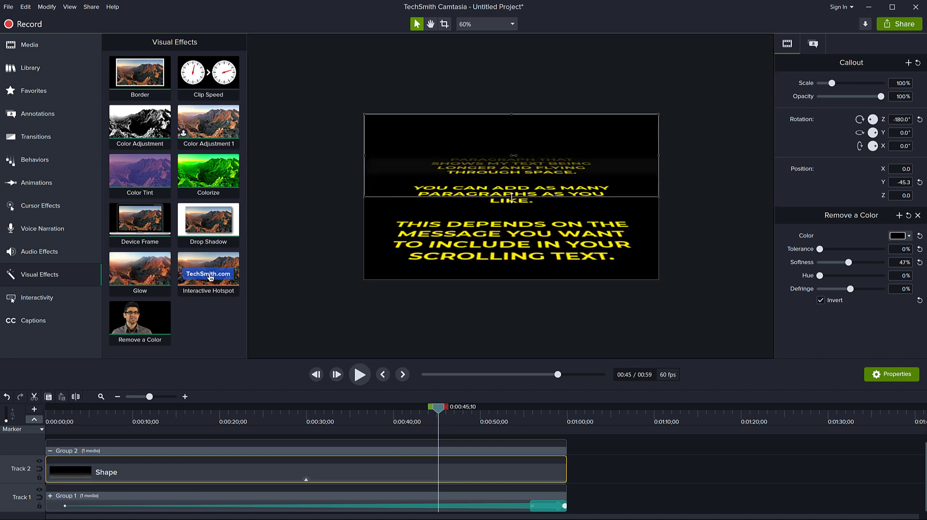
drag(511, 197, 527, 222)
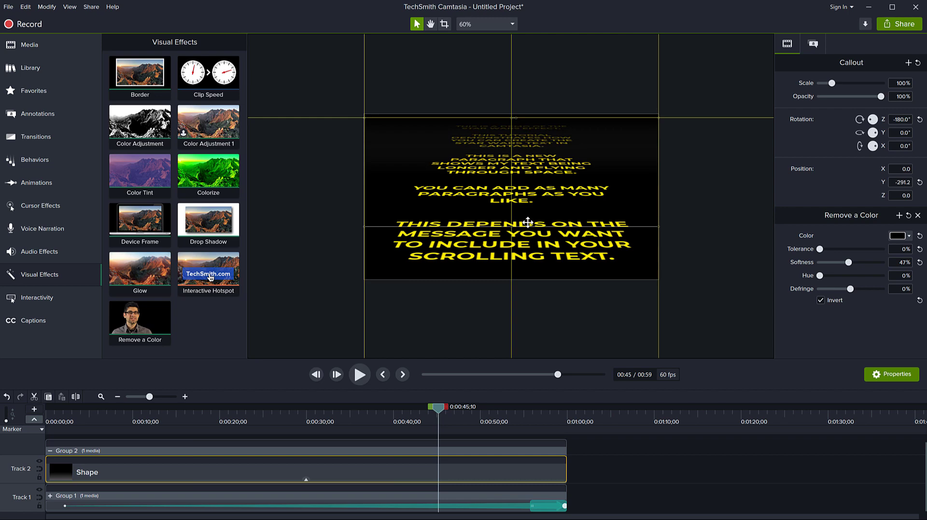
Set the Remove a Color effect's softness to 35% on the fading shape
scroll(556, 169, up, 8)
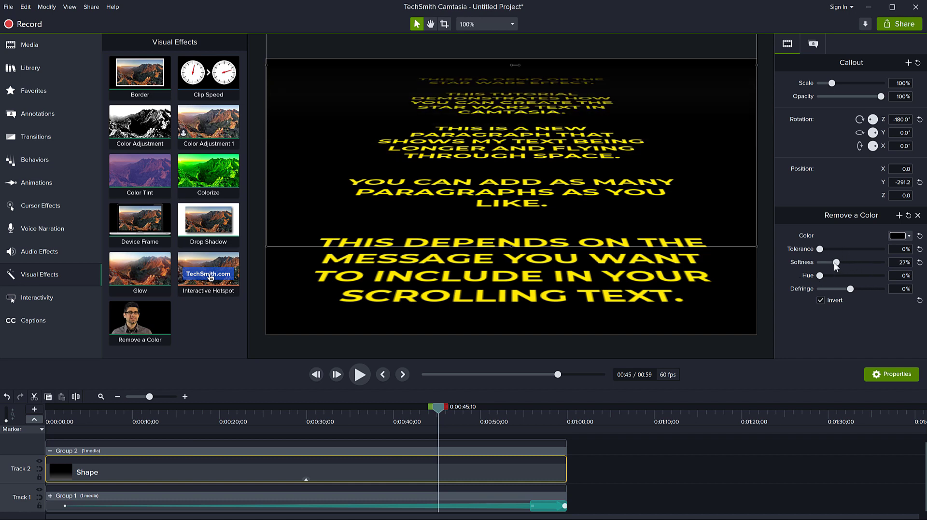
drag(849, 263, 833, 263)
mouse_move(844, 265)
mouse_down()
mouse_move(829, 267)
mouse_move(841, 269)
mouse_up()
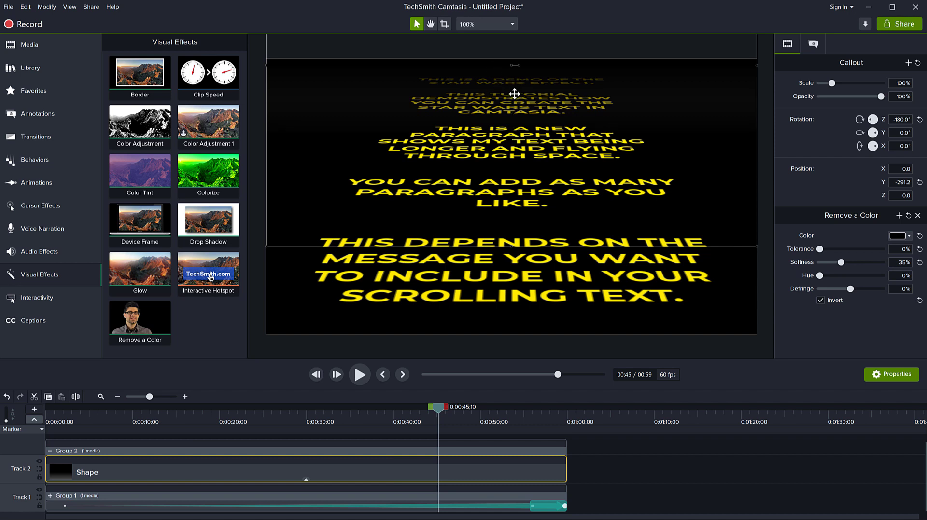
Deselect the shape and scrub from the start to about 25 seconds to check the faded scrolling text
click(733, 351)
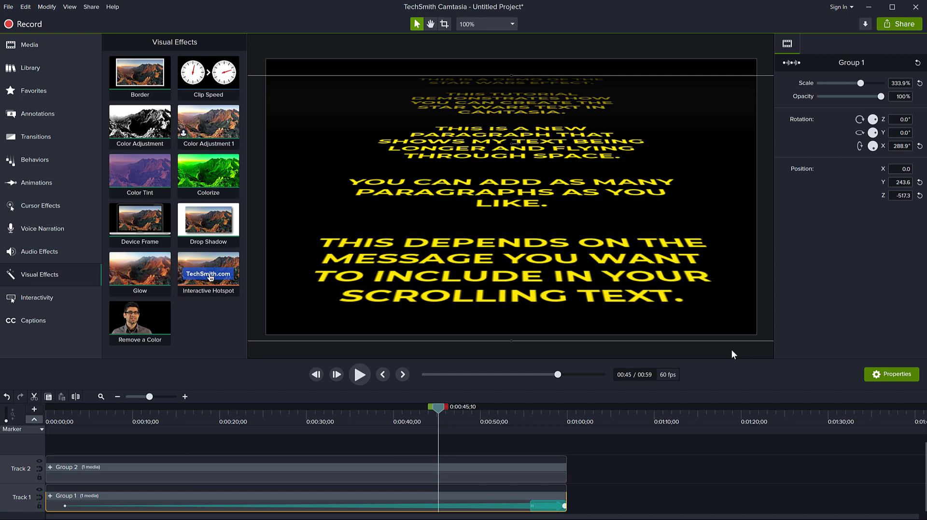
ctrl+scroll(732, 351, down, 4)
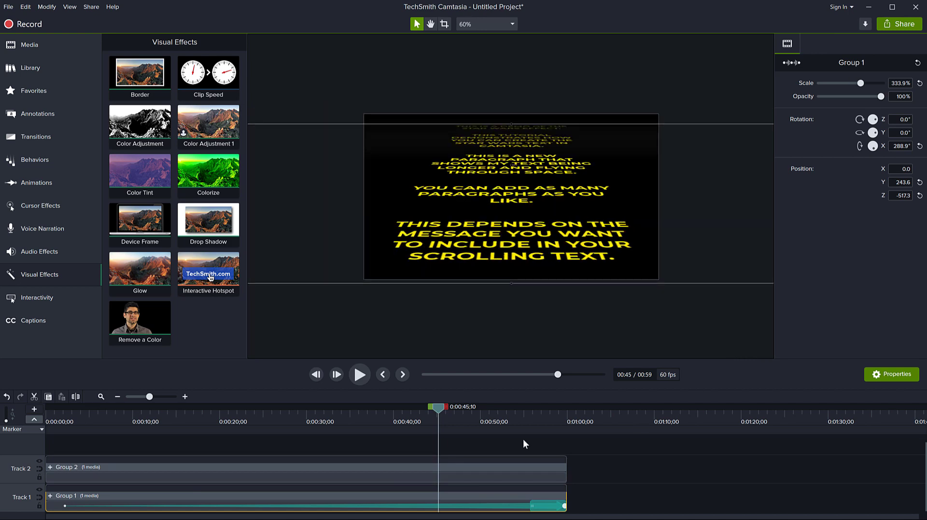
drag(439, 408, 49, 407)
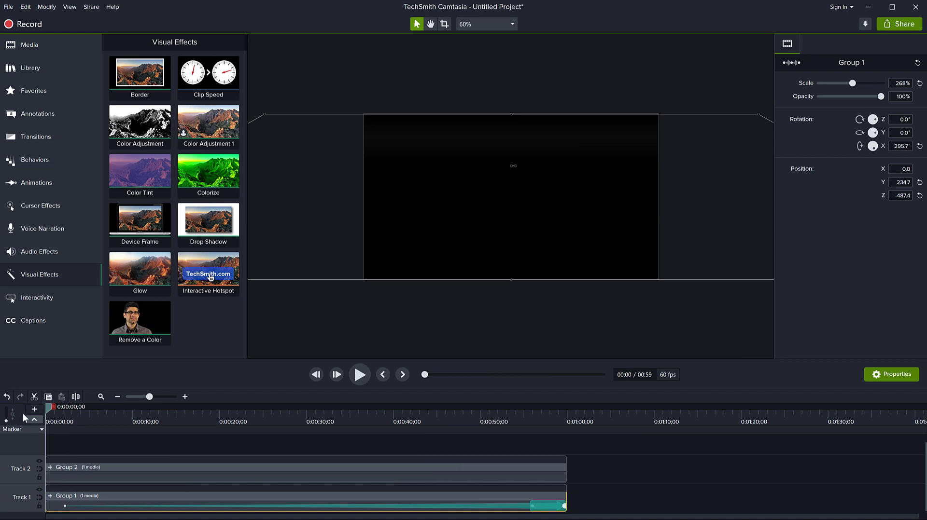
click(361, 328)
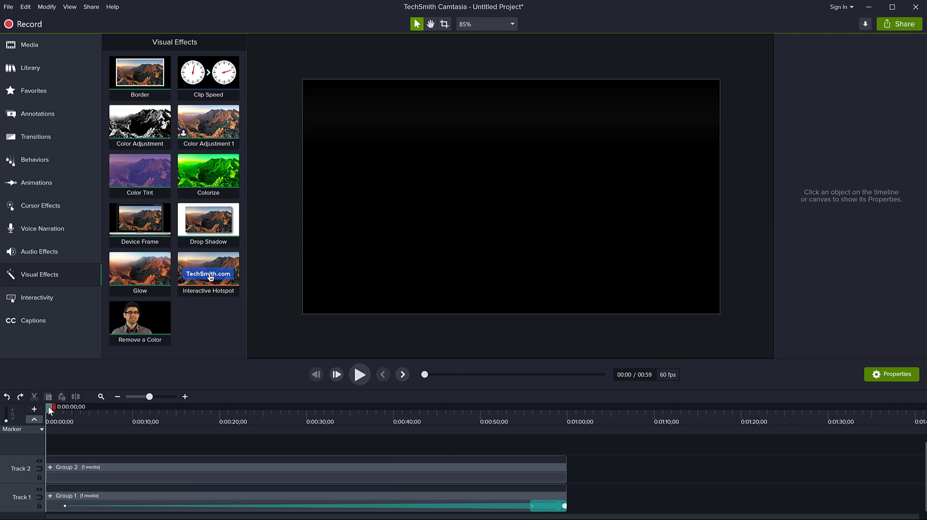
drag(48, 406, 274, 420)
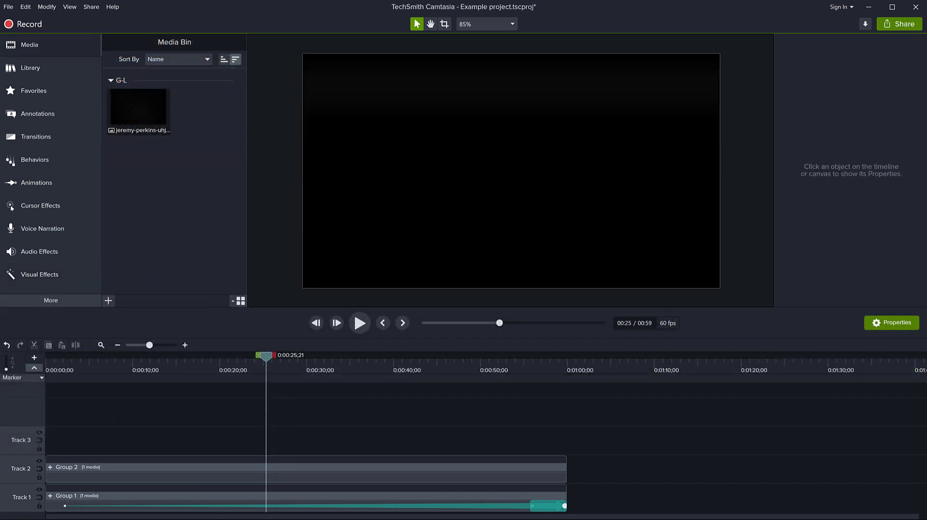
Place the starfield image on Track 3 for the full clip duration, scaled to 44.3% with 62% opacity
drag(147, 107, 46, 440)
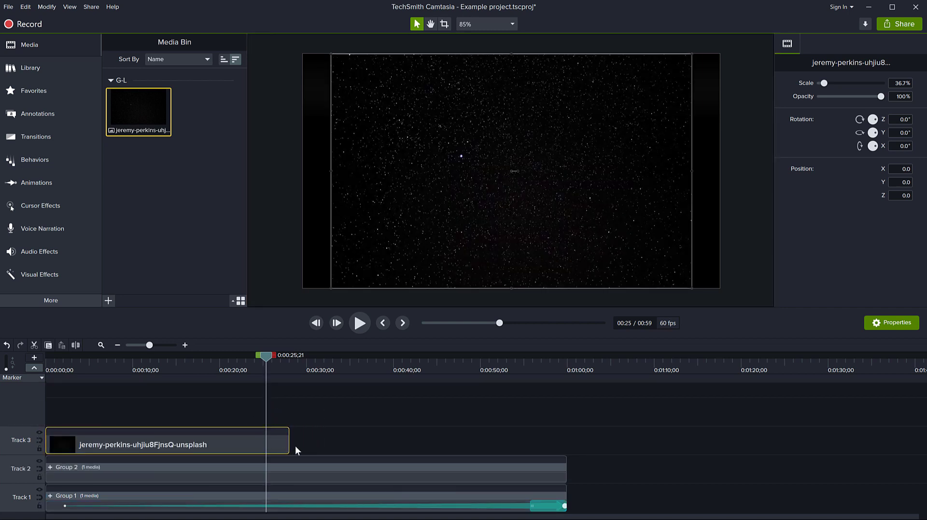
drag(288, 442, 566, 441)
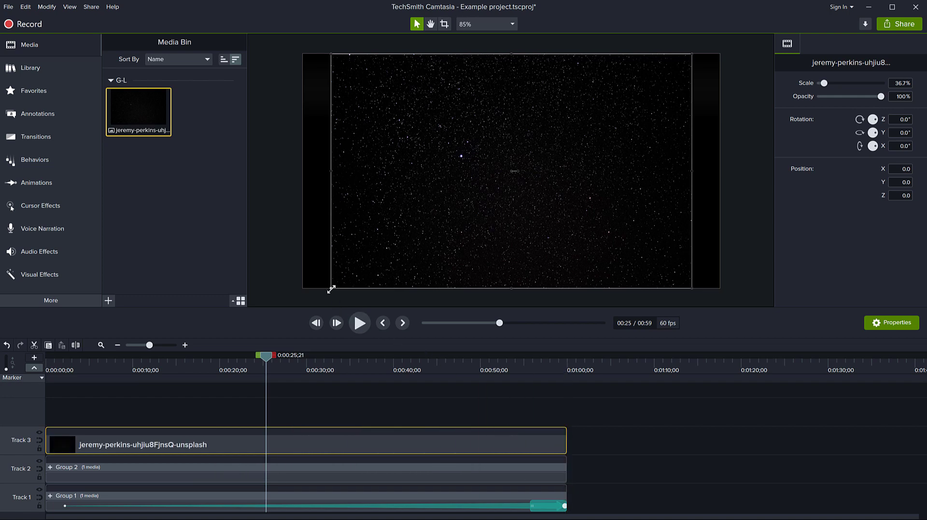
drag(332, 289, 293, 312)
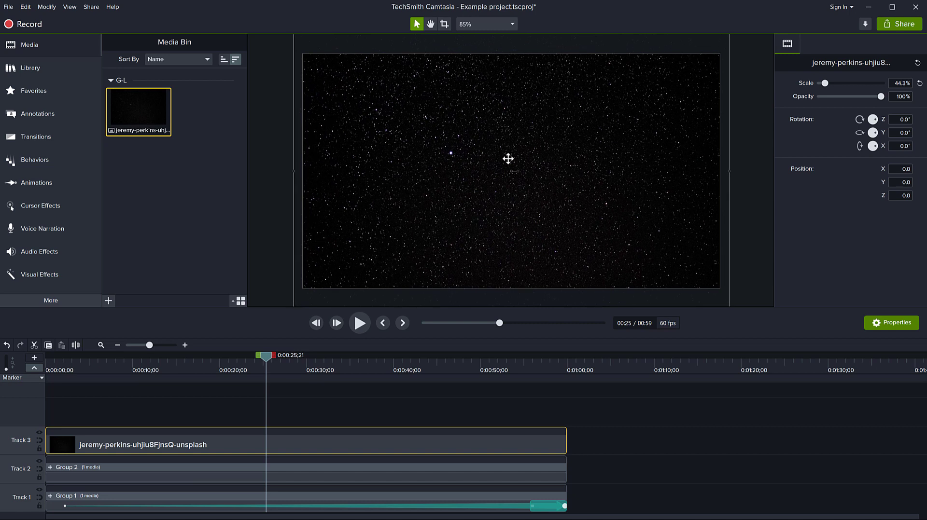
drag(880, 97, 871, 97)
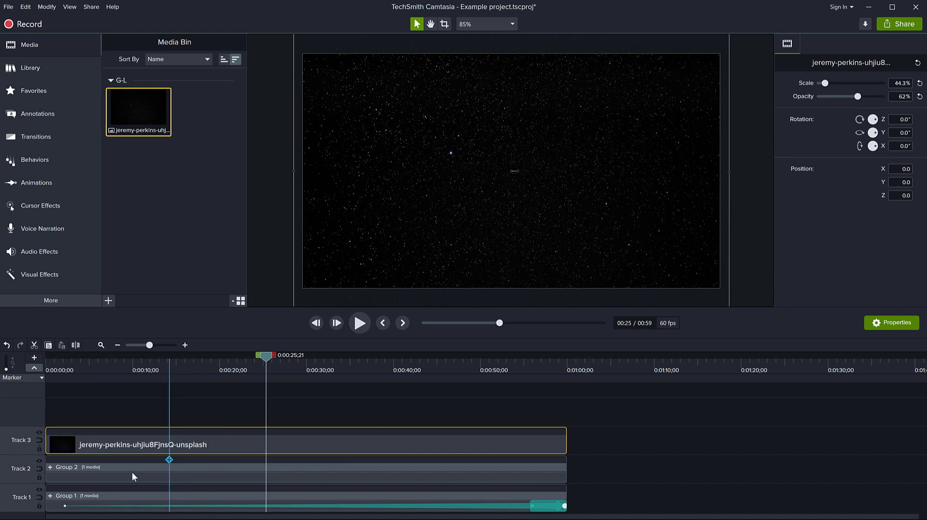
Insert a new track beneath Track 1 and move the starfield image onto it, starting at 0:00, behind both groups
right_click(20, 494)
mouse_move(135, 374)
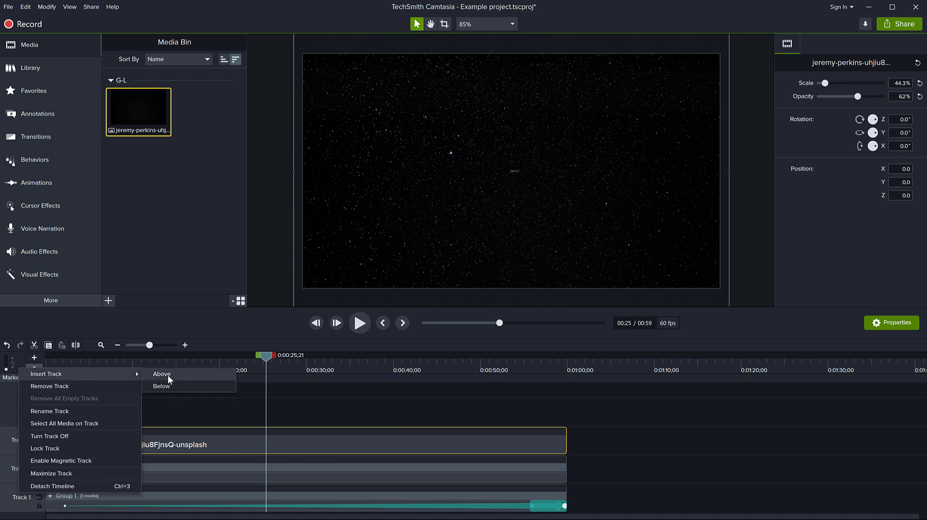
click(169, 387)
drag(136, 415, 159, 497)
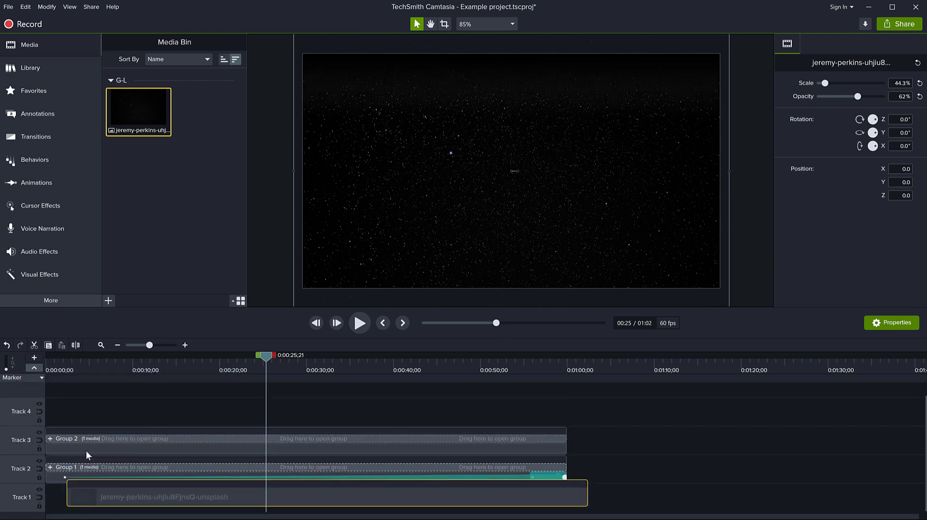
mouse_move(58, 502)
mouse_down()
mouse_move(60, 513)
mouse_move(48, 514)
mouse_up()
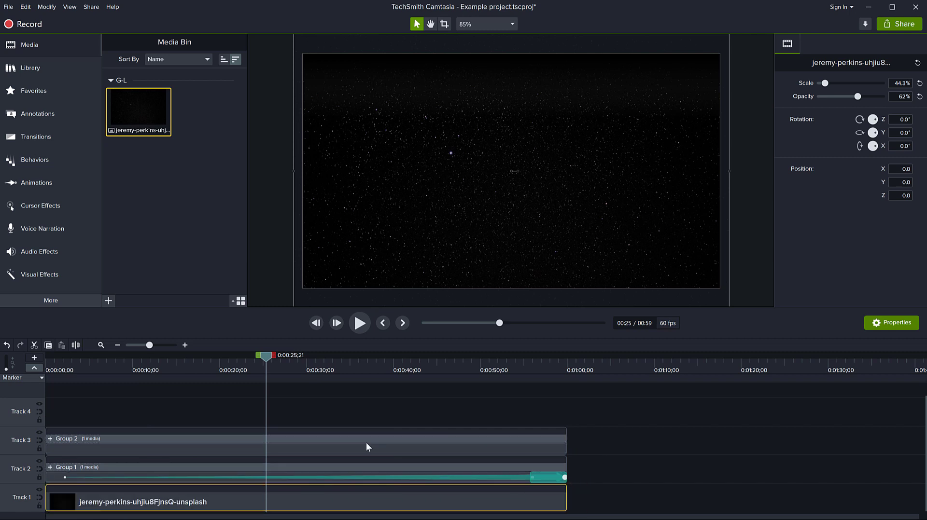
click(768, 273)
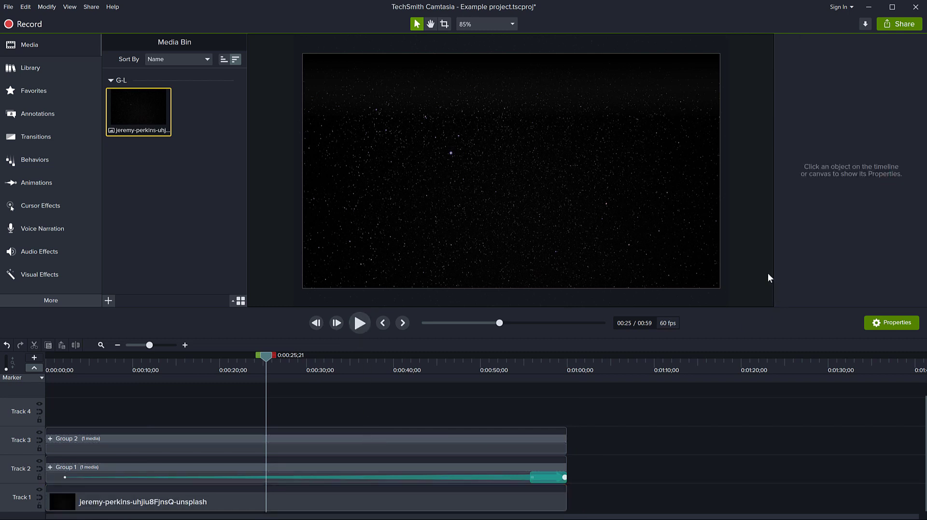
drag(663, 311, 661, 394)
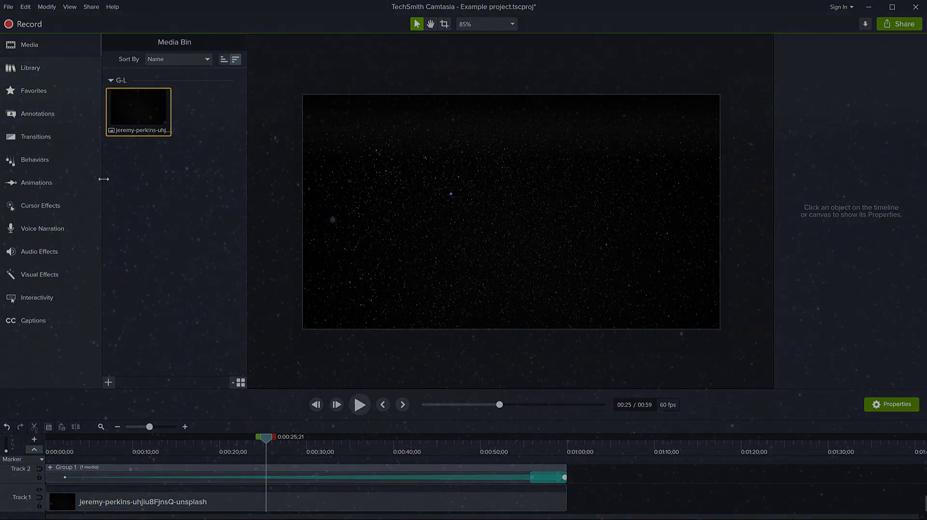